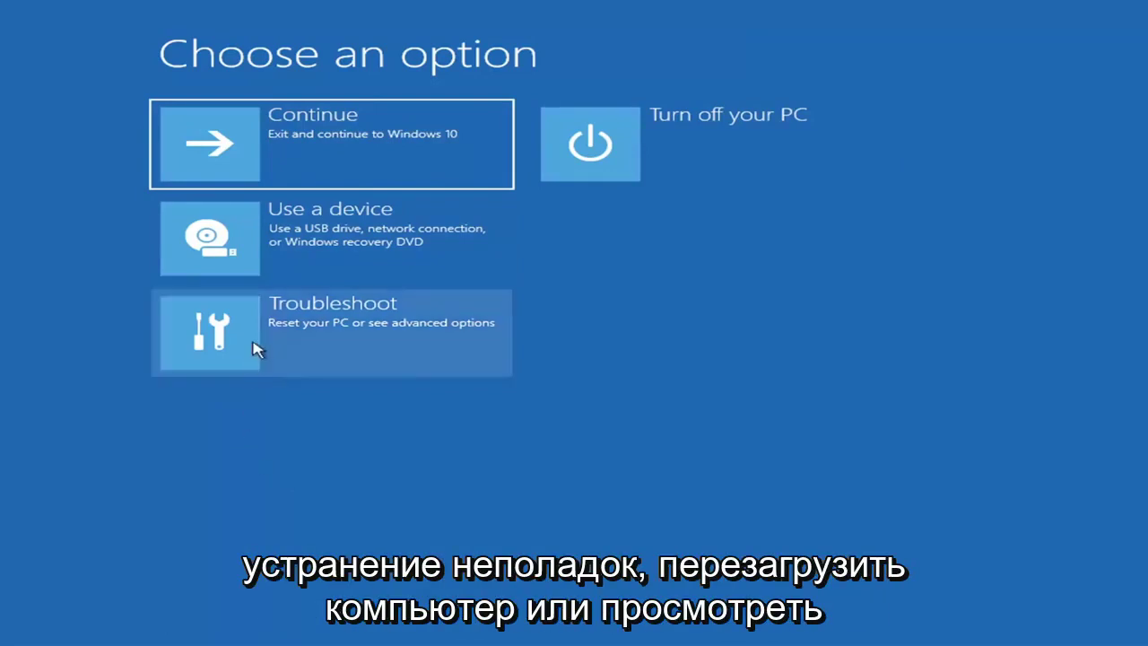
# Run Startup Repair from the advanced troubleshooting options
pyautogui.click(428, 339)
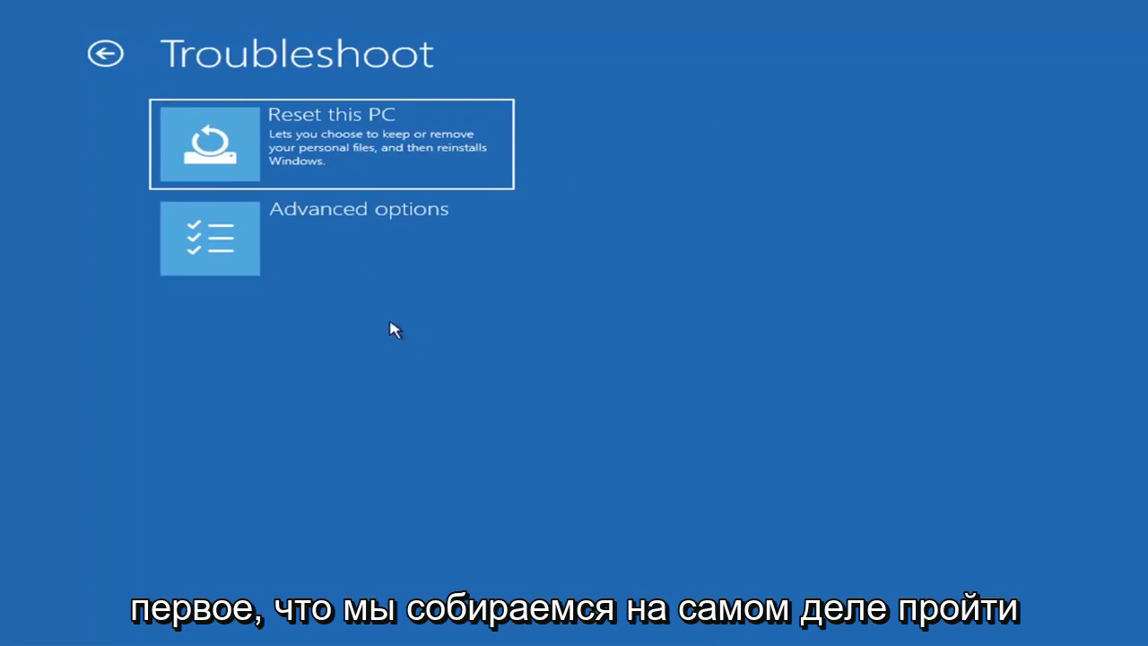
pyautogui.click(363, 244)
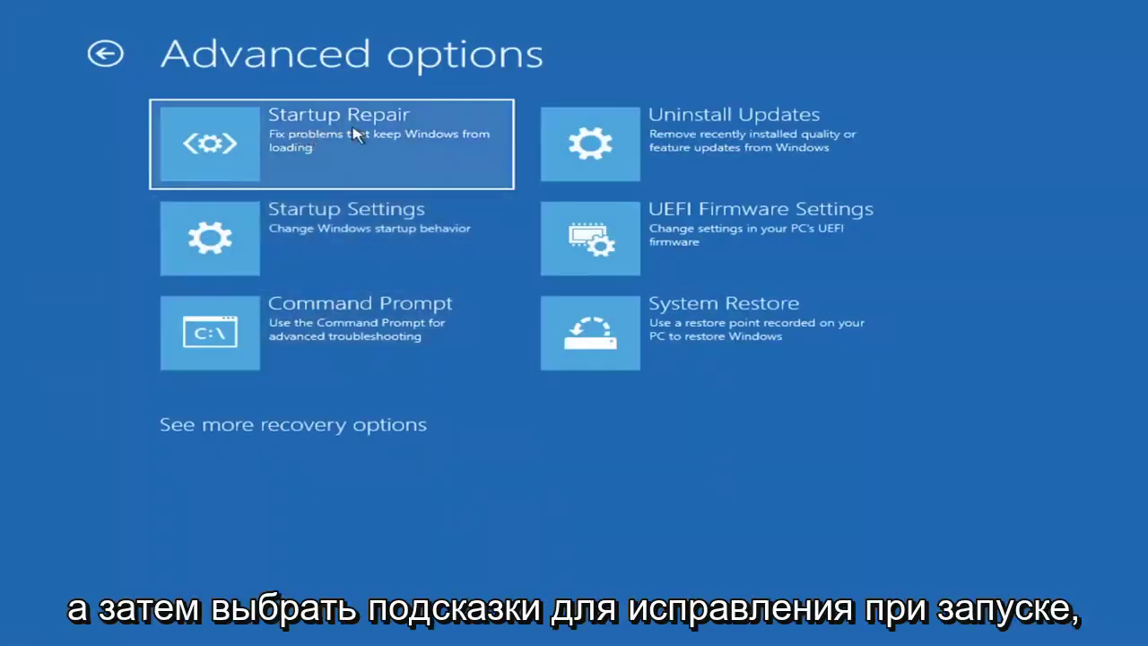
pyautogui.click(296, 144)
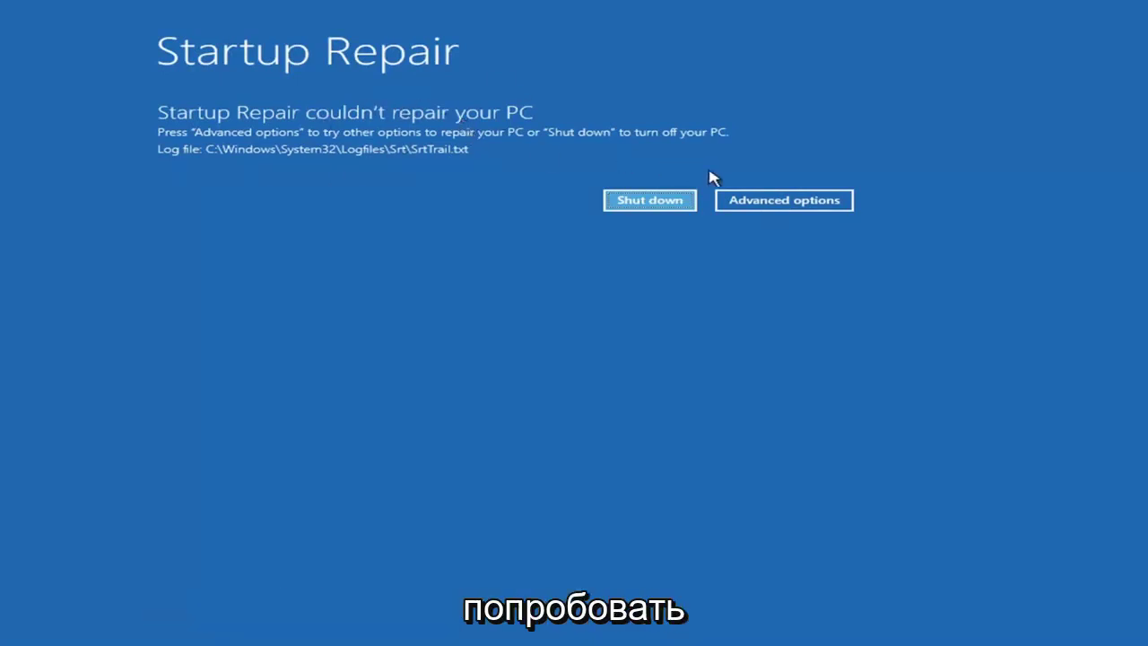
# Return to the advanced troubleshooting options, review the Startup Settings page, and go back without restarting
pyautogui.click(800, 199)
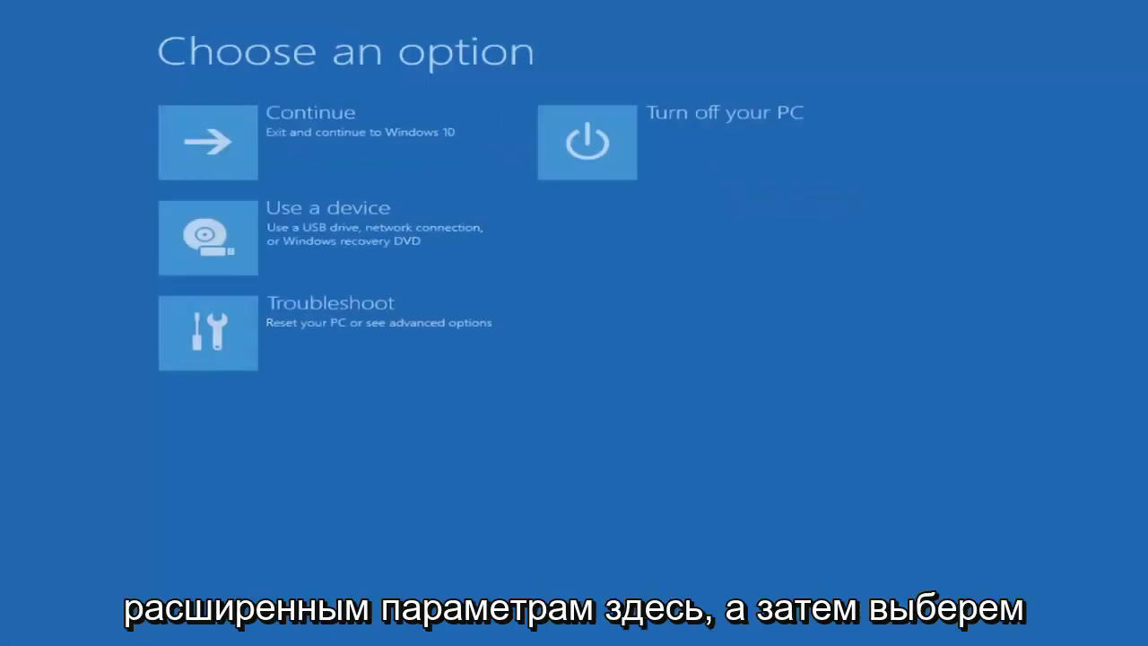
pyautogui.click(354, 338)
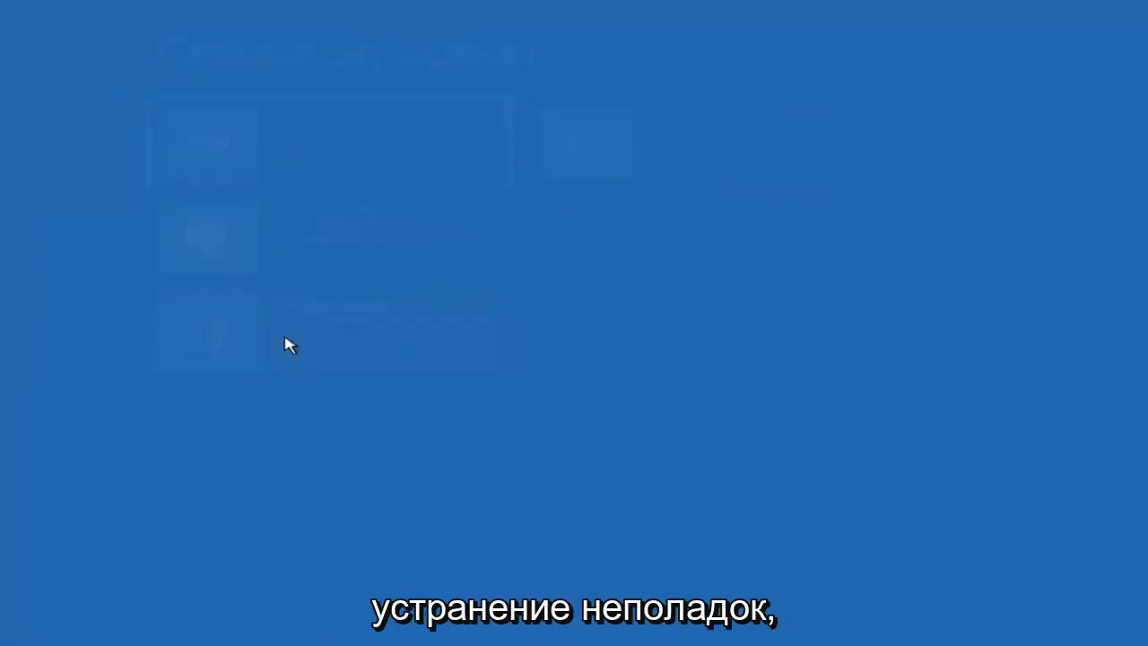
pyautogui.click(299, 252)
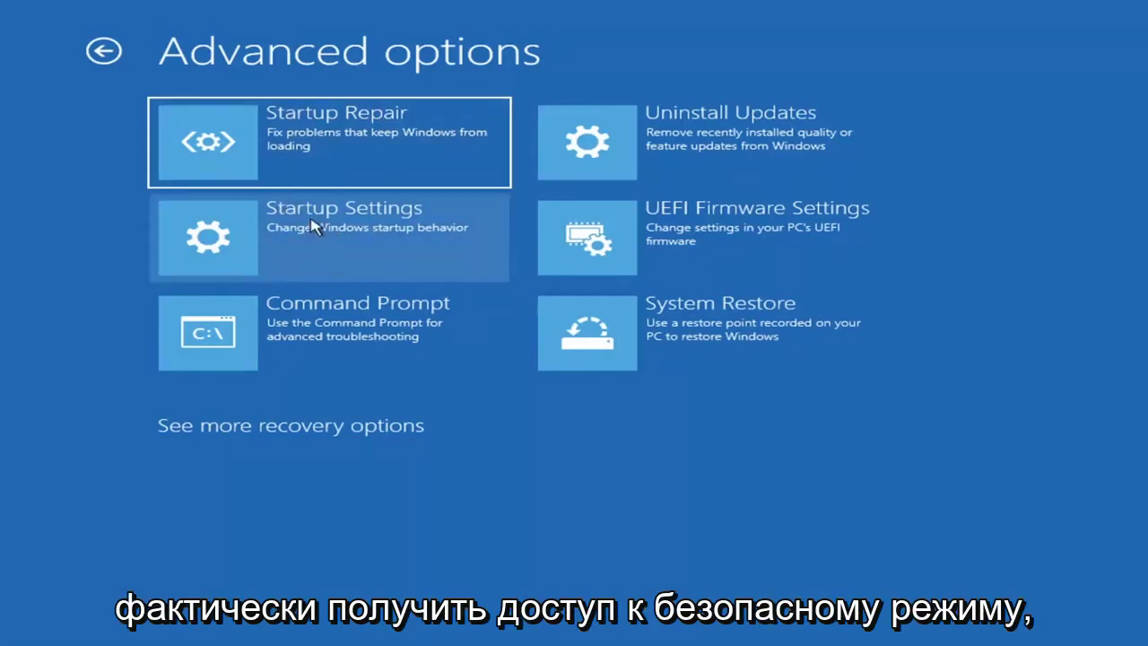
pyautogui.click(295, 237)
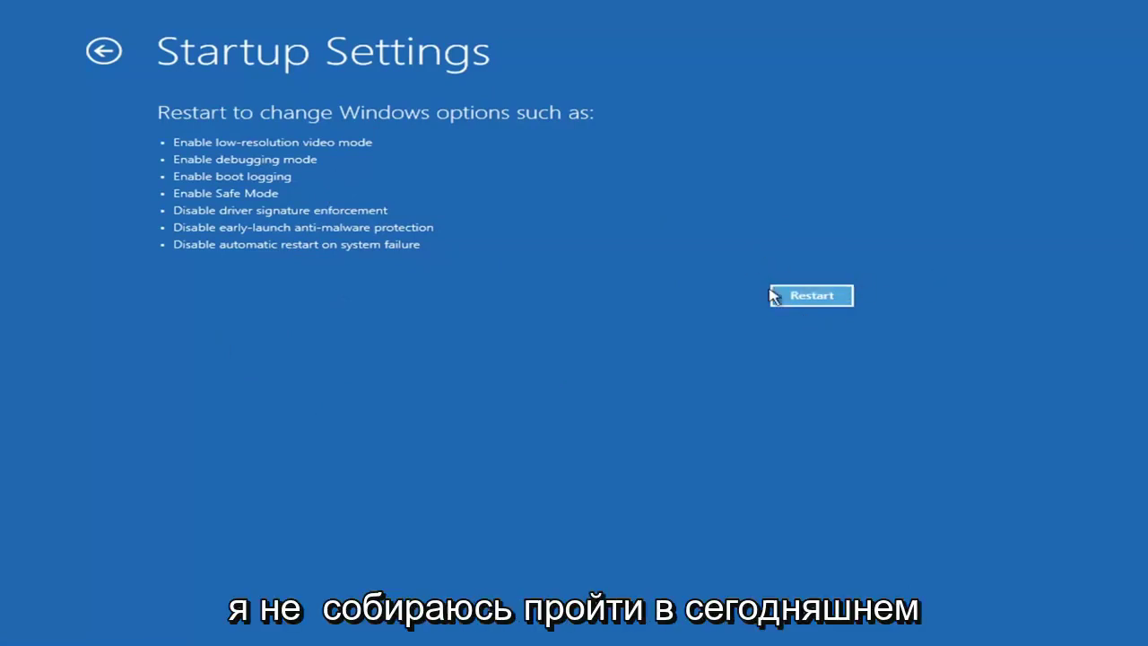
pyautogui.click(830, 296)
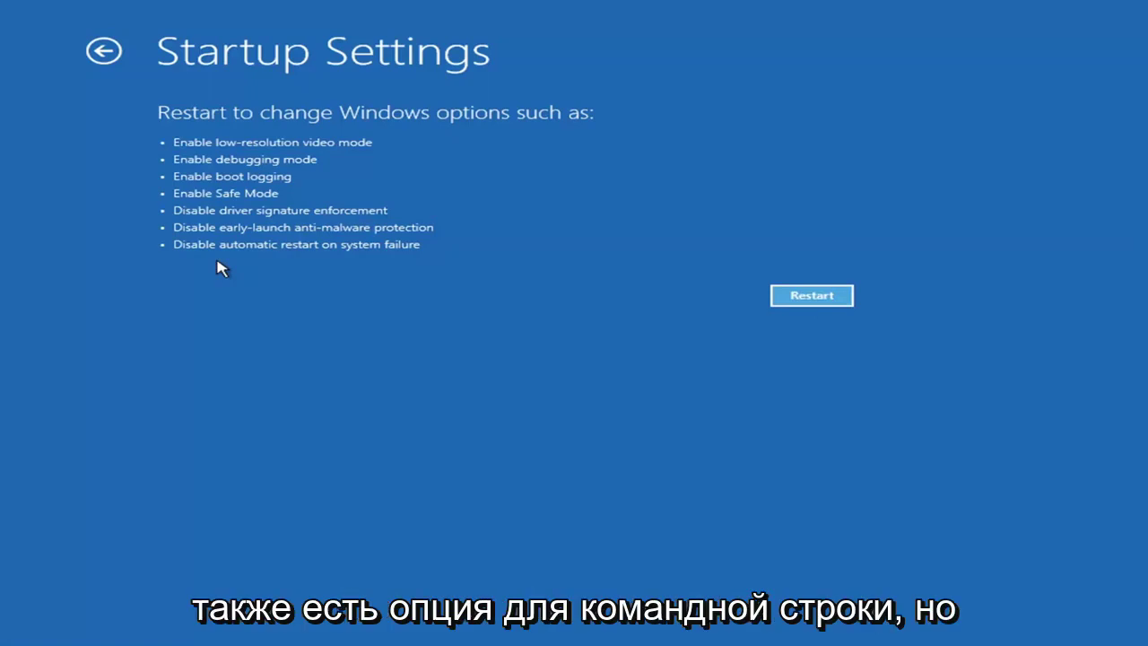
pyautogui.click(89, 52)
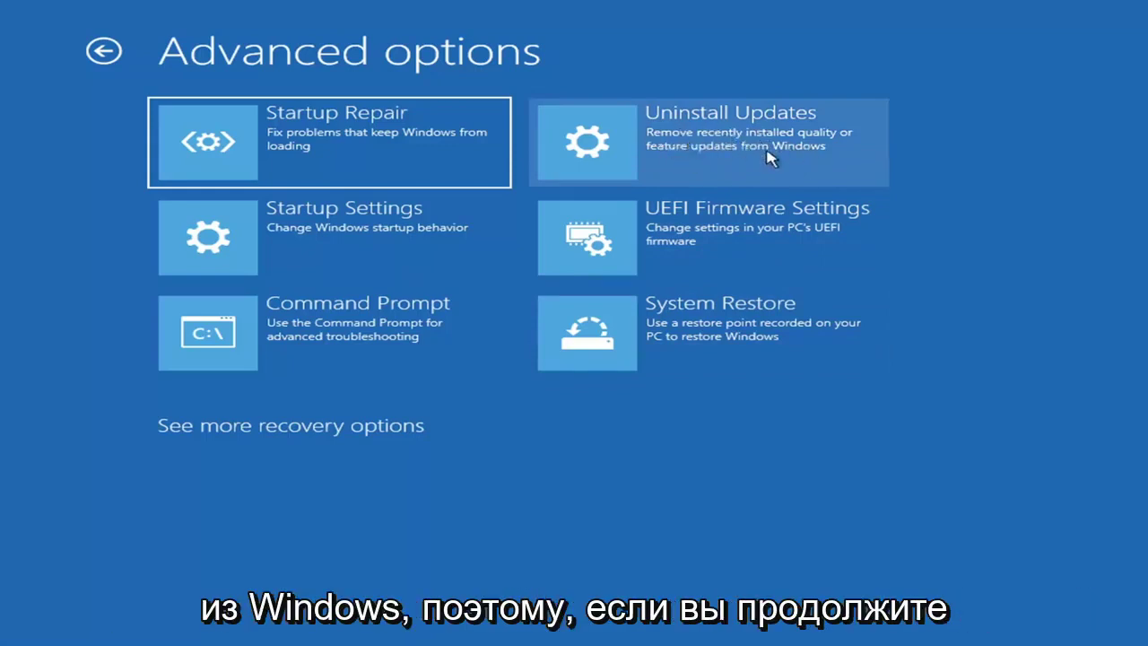
# Review the options for uninstalling the latest quality or feature update, then return to the advanced options
pyautogui.click(671, 148)
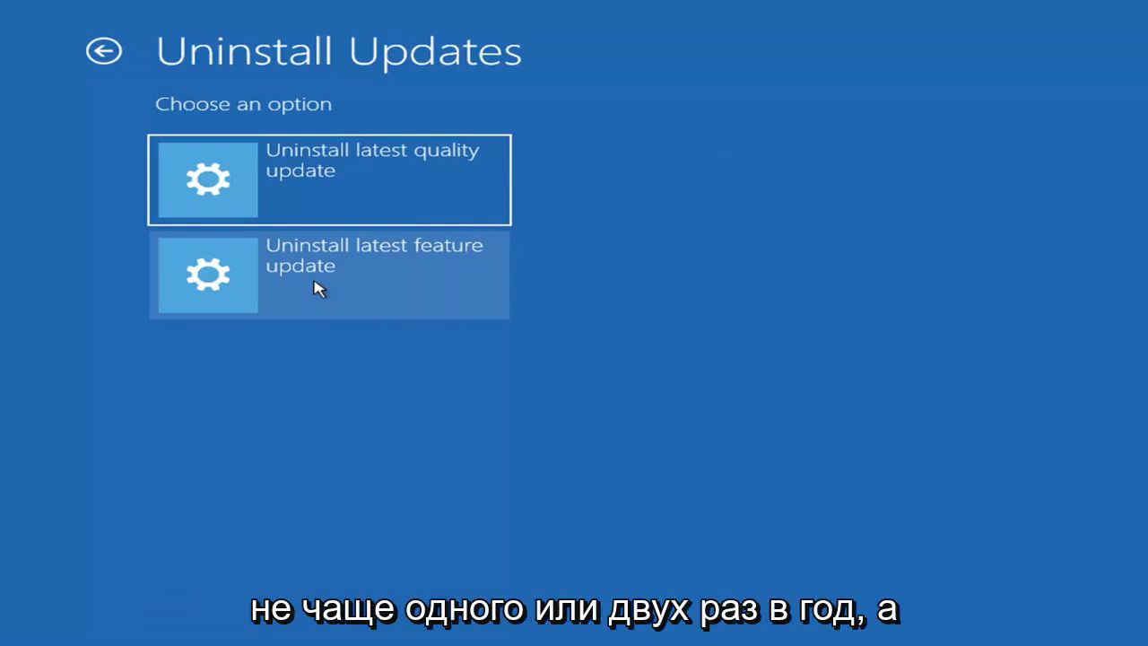
pyautogui.click(269, 174)
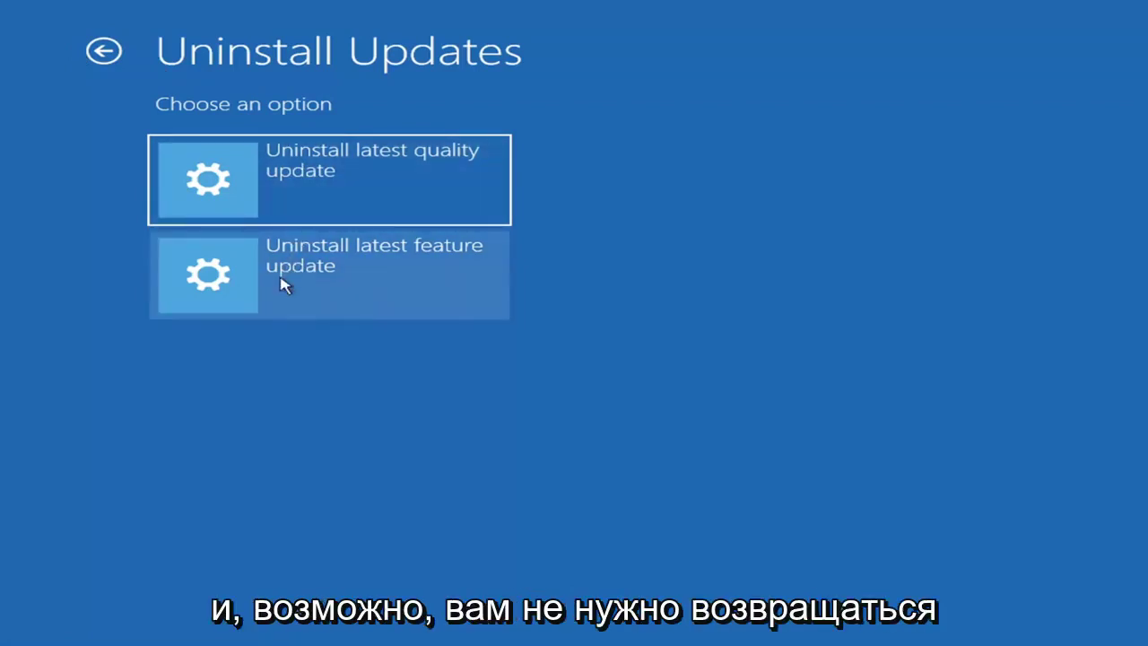
pyautogui.click(112, 51)
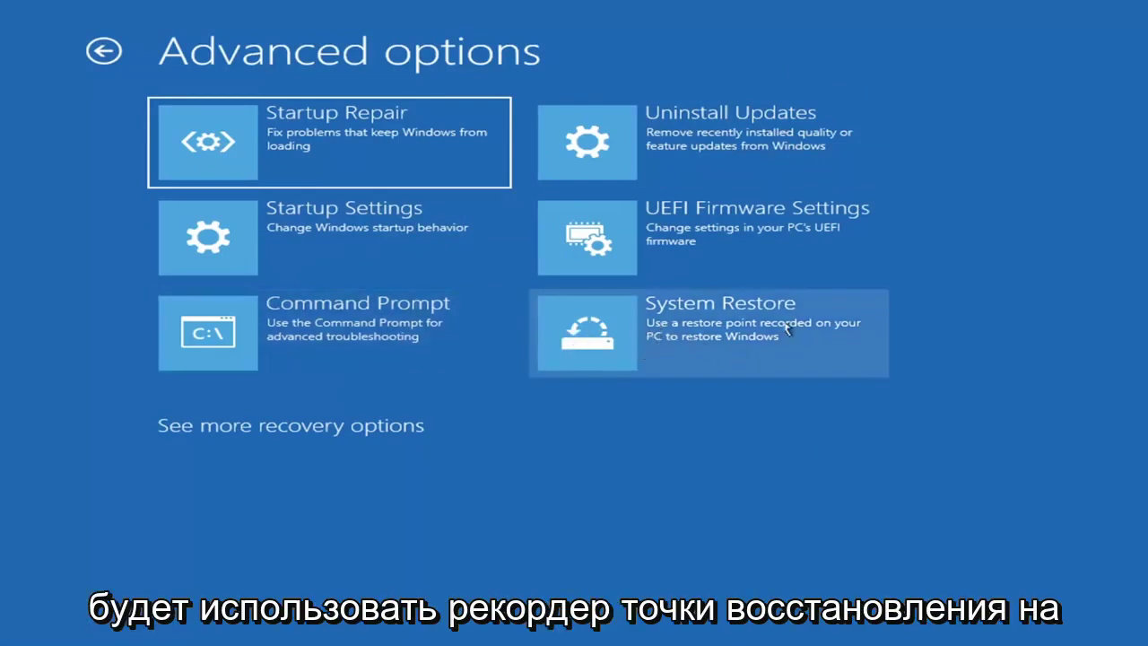
# Restore the system to the "Before Updates" restore point of 7/9/2021 12:37:05 PM, restart the computer, and dismiss the completion message
pyautogui.click(746, 348)
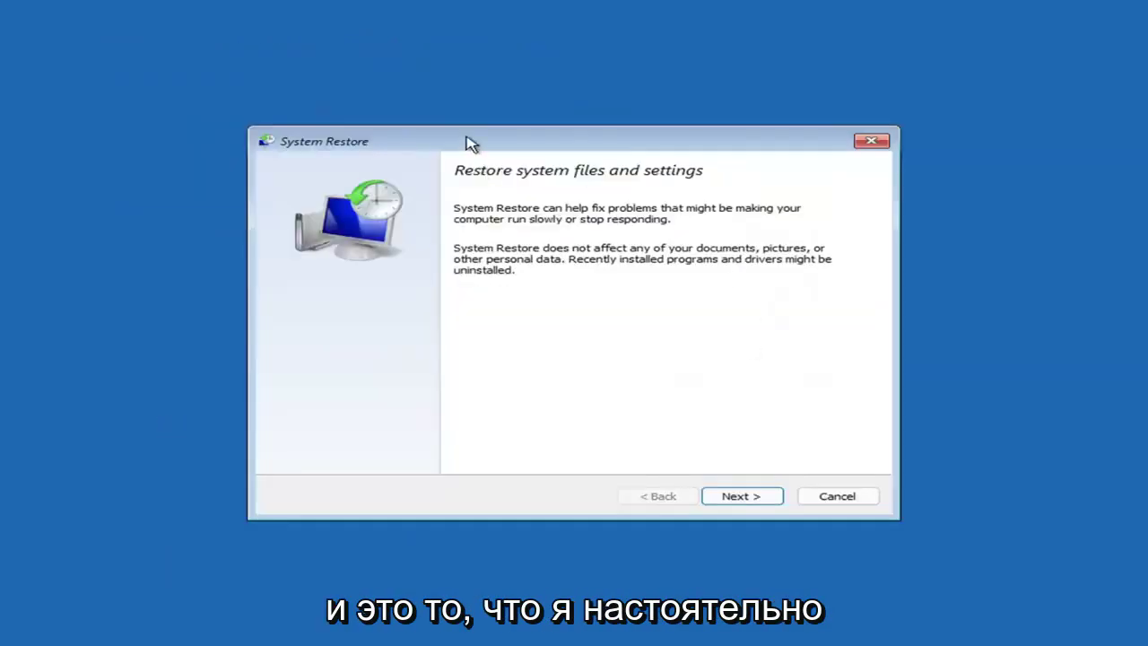
pyautogui.click(733, 496)
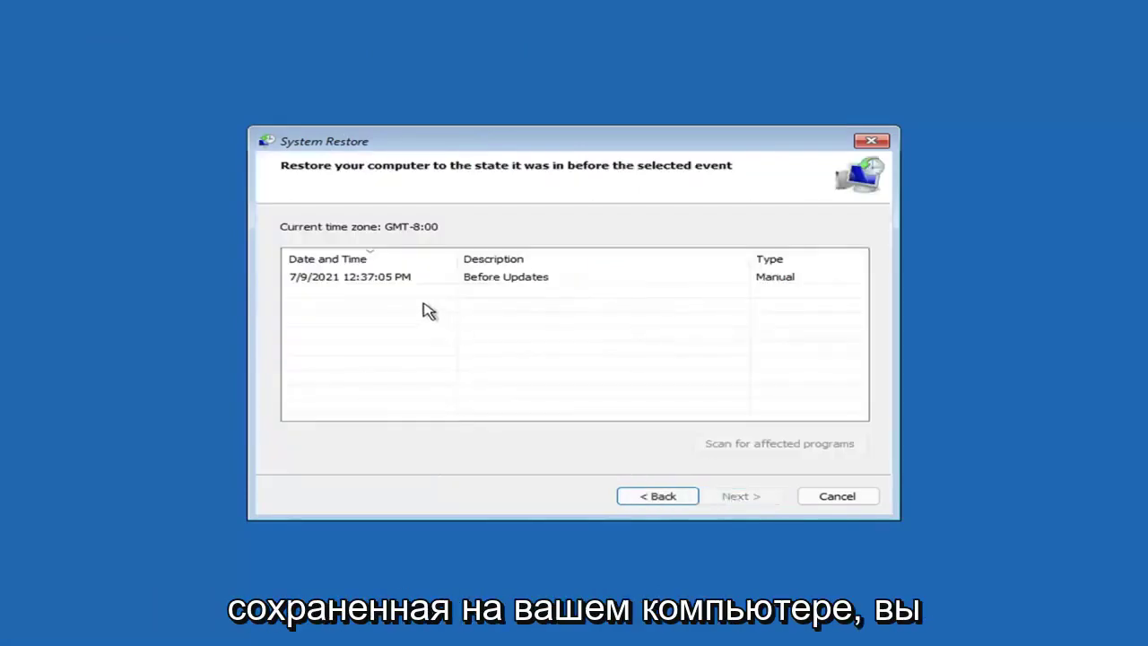
pyautogui.click(353, 280)
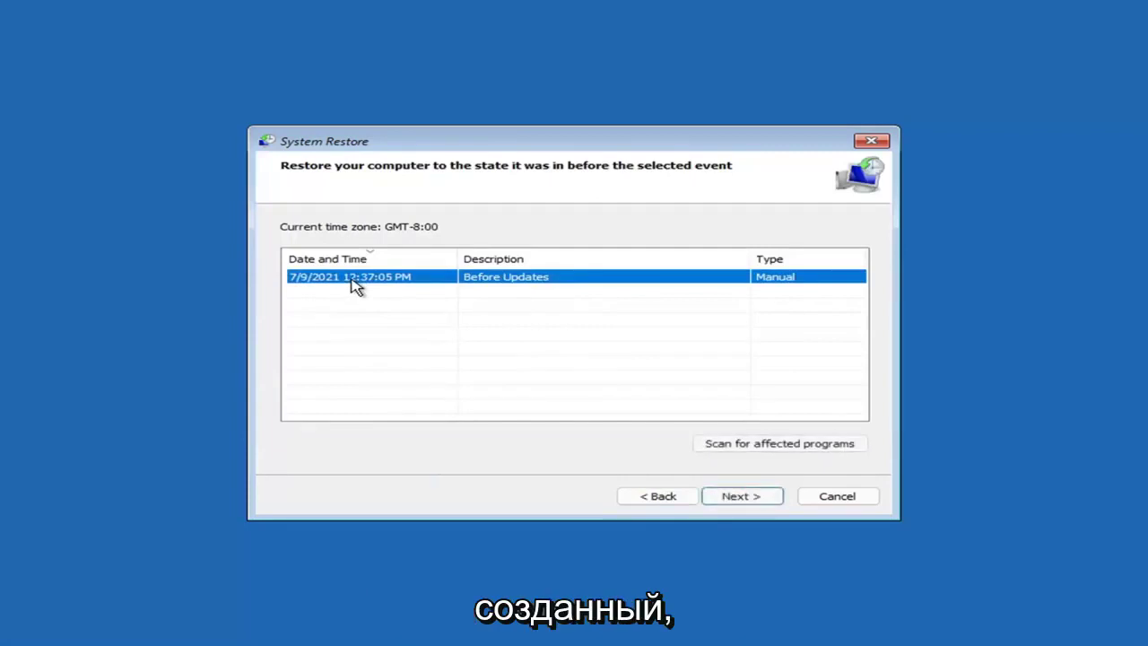
pyautogui.click(755, 499)
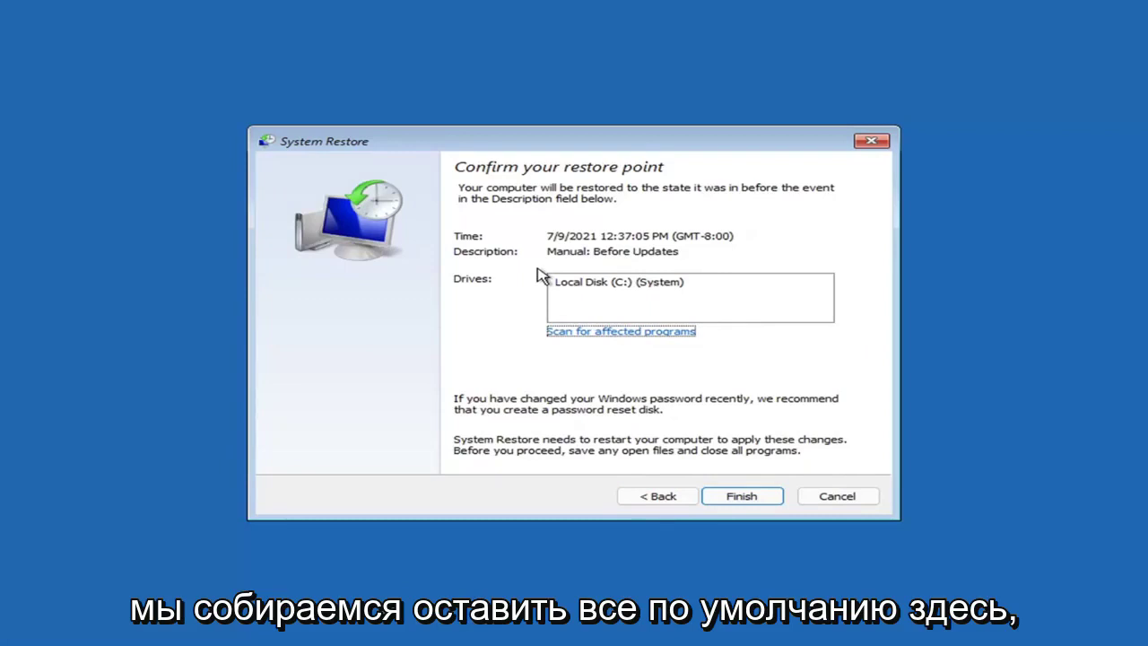
pyautogui.click(742, 500)
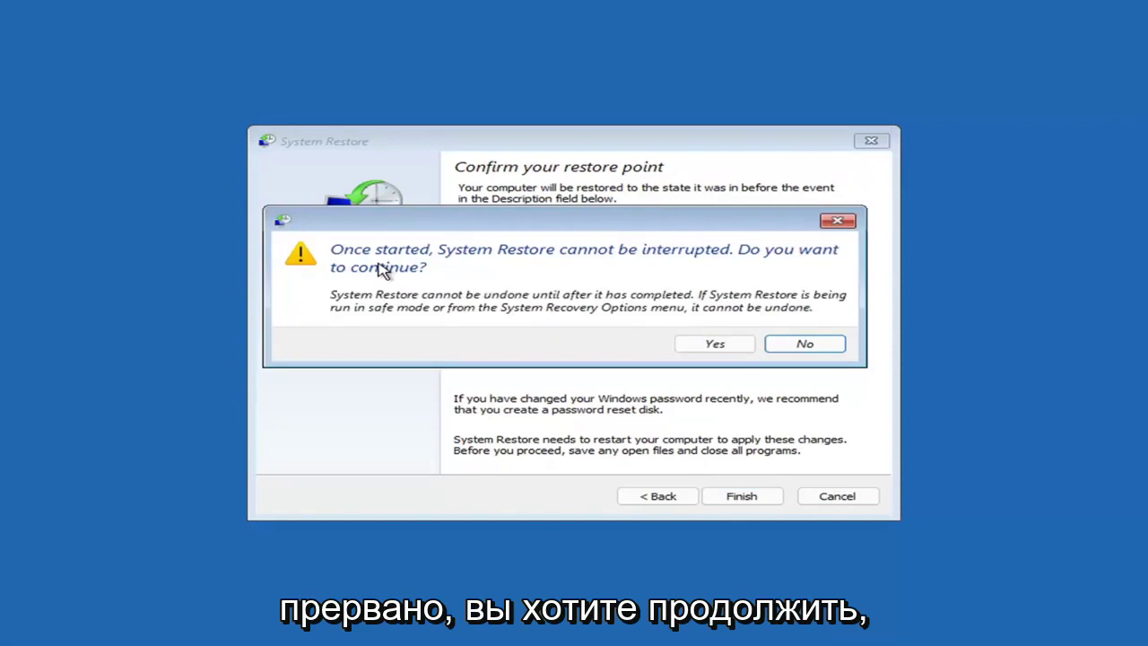
pyautogui.click(718, 347)
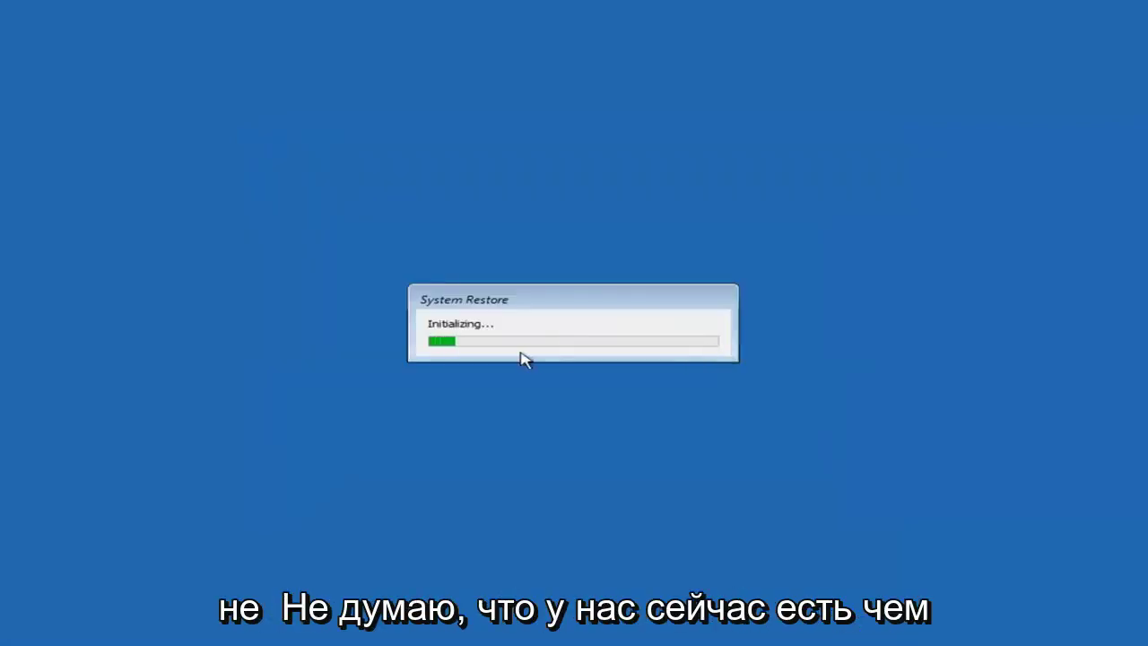
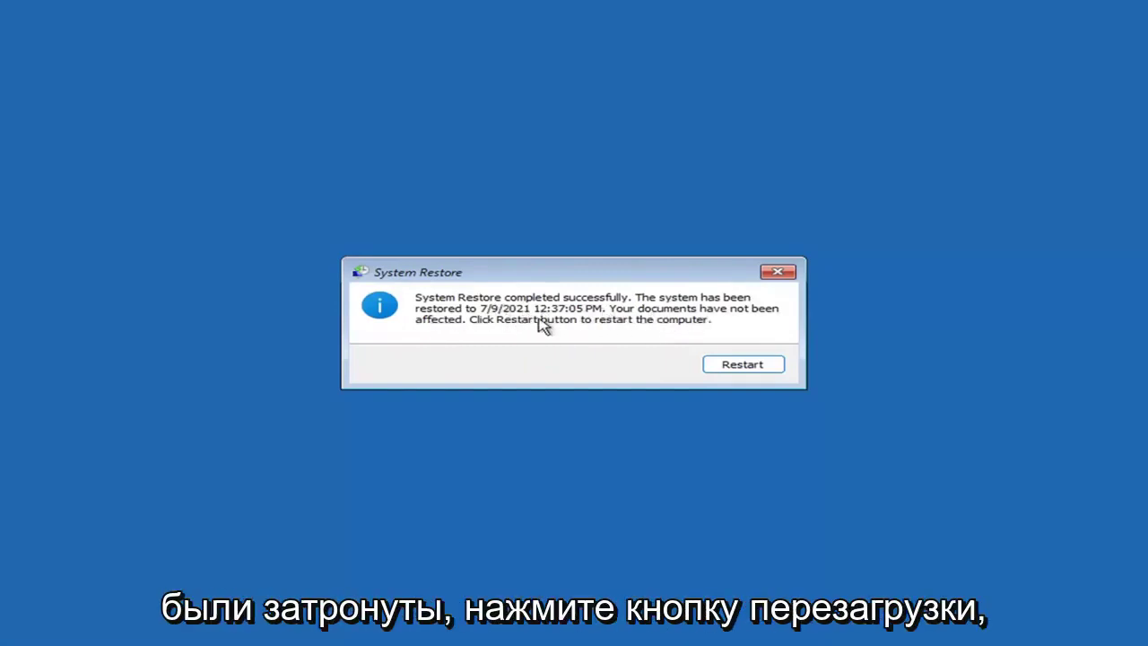
pyautogui.click(736, 367)
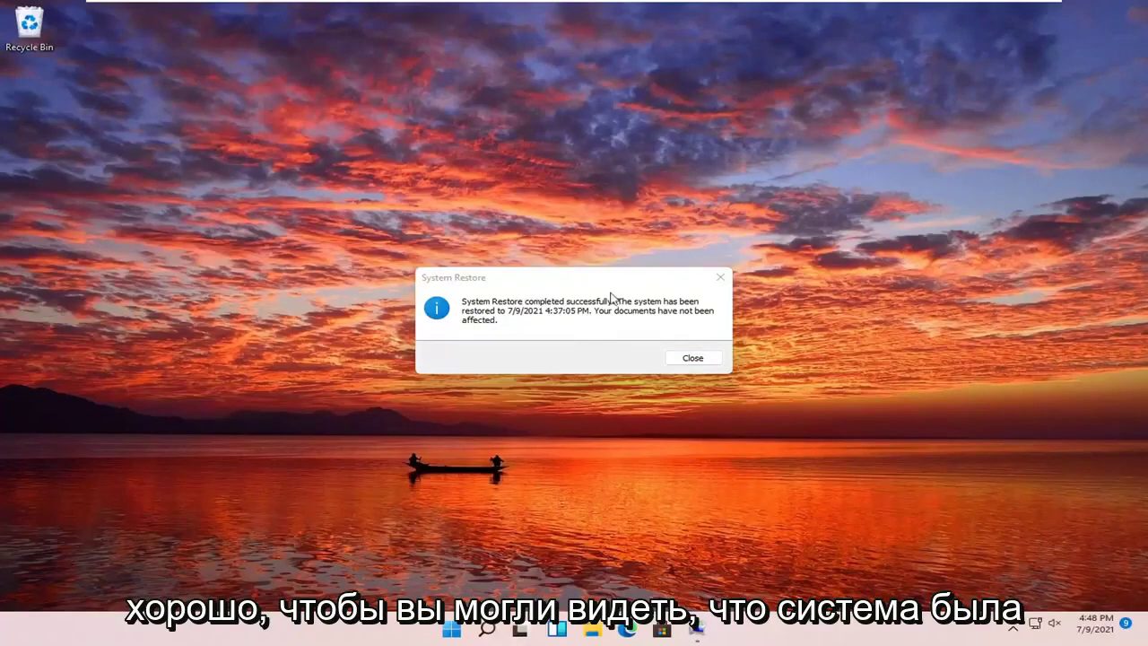
pyautogui.click(721, 277)
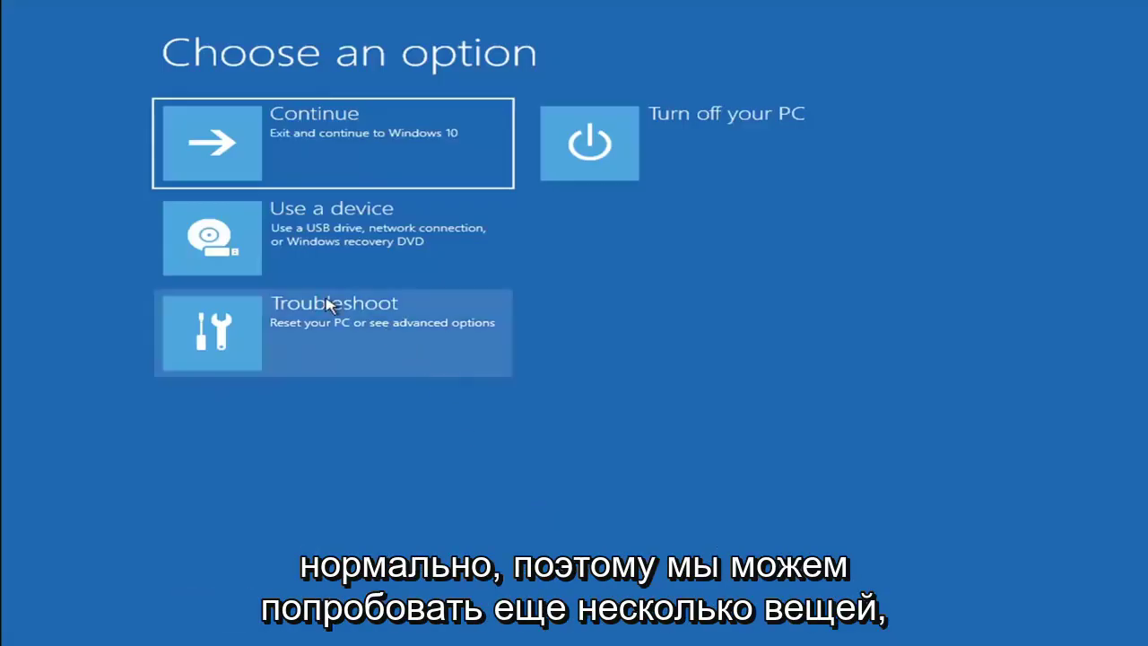
# Review the Reset this PC choices for keeping files or removing everything, then return to the initial recovery options
pyautogui.click(338, 343)
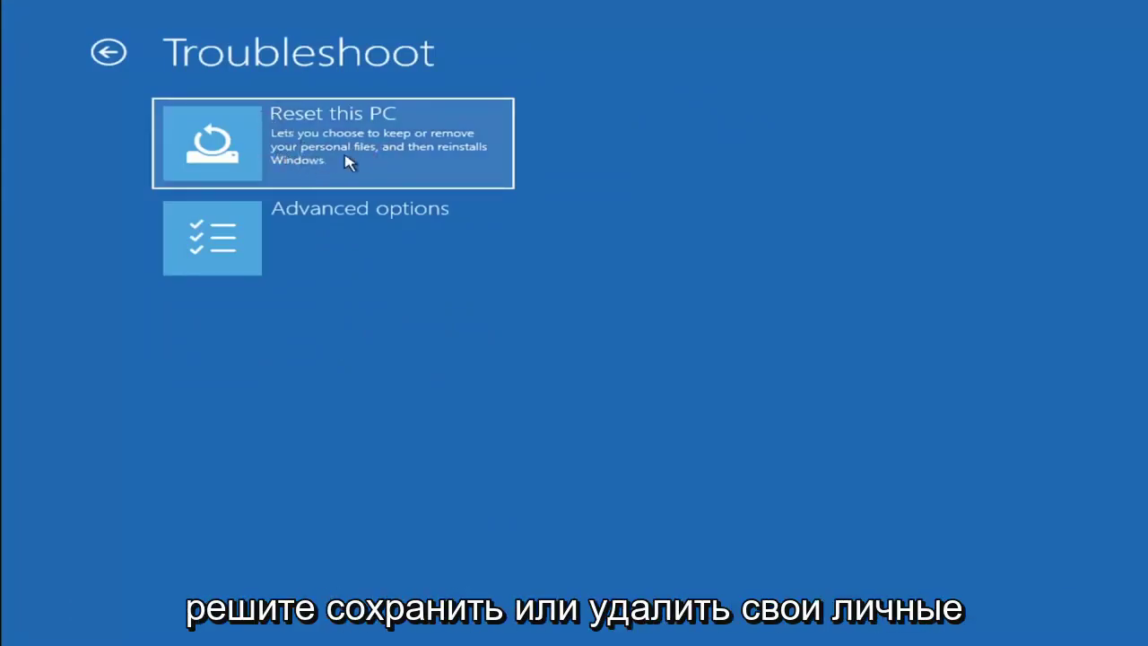
pyautogui.click(377, 159)
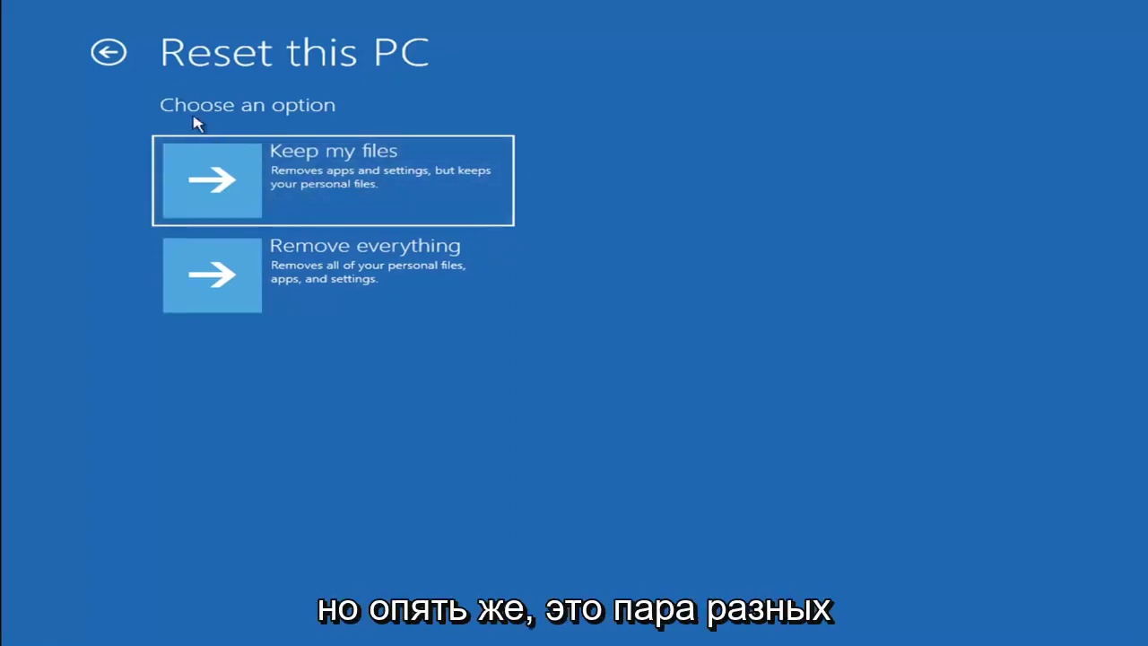
pyautogui.click(117, 53)
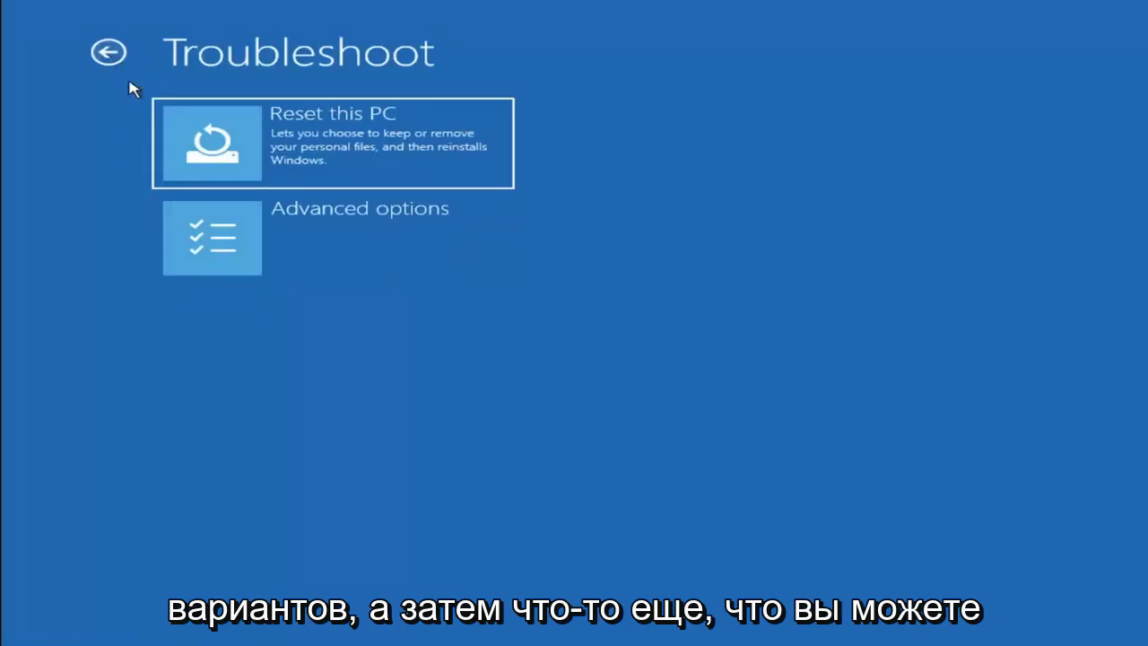
pyautogui.click(118, 53)
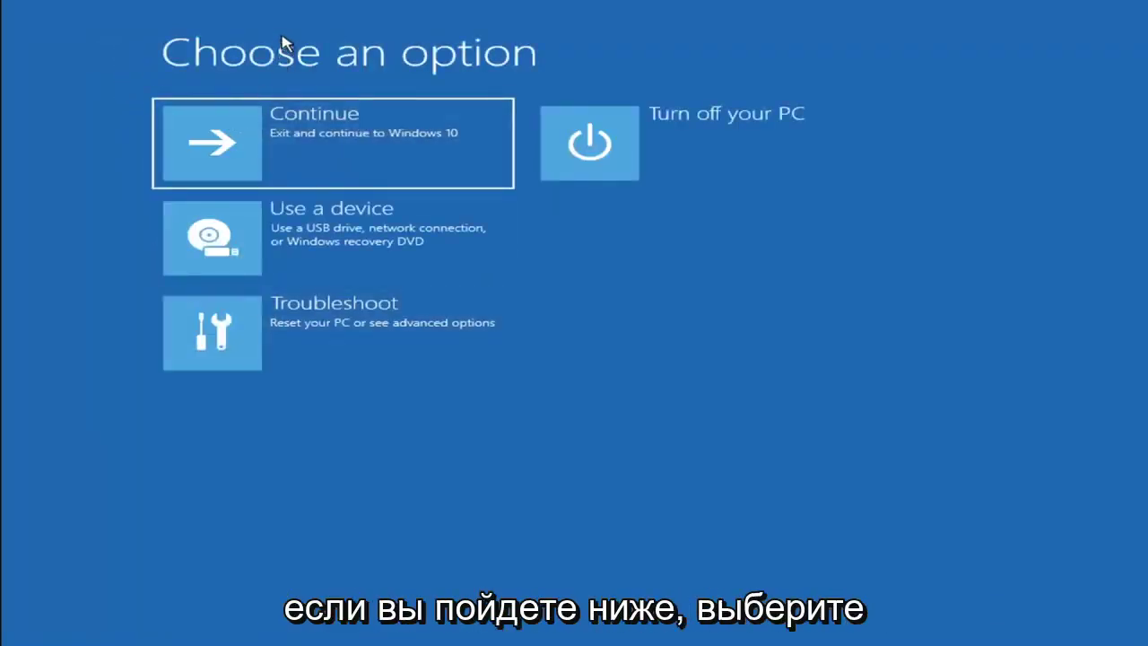
# Open Command Prompt from the advanced troubleshooting options
pyautogui.click(350, 340)
pyautogui.click(346, 251)
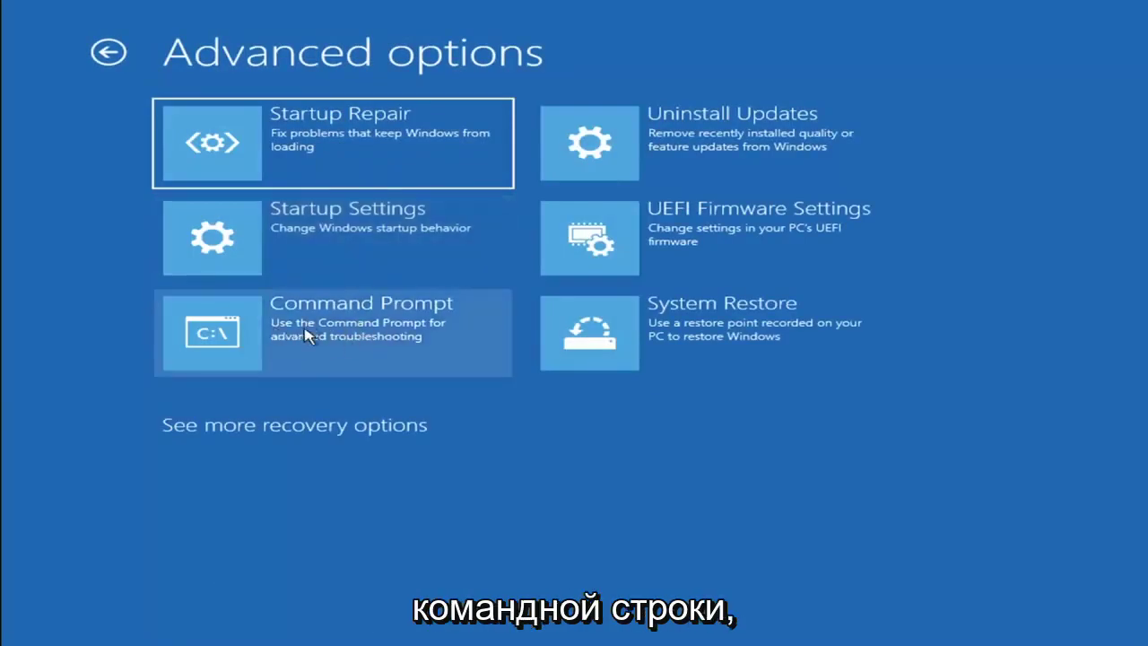
pyautogui.click(274, 337)
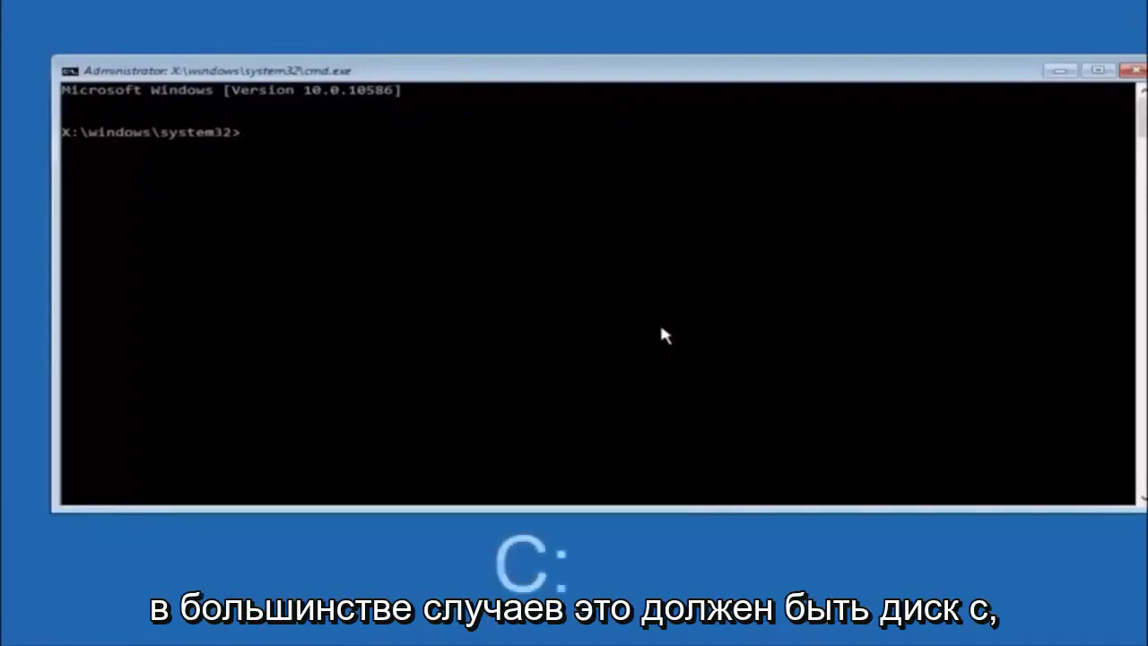
# Switch to the C: drive and list its root directory with dir
pyautogui.write('c')
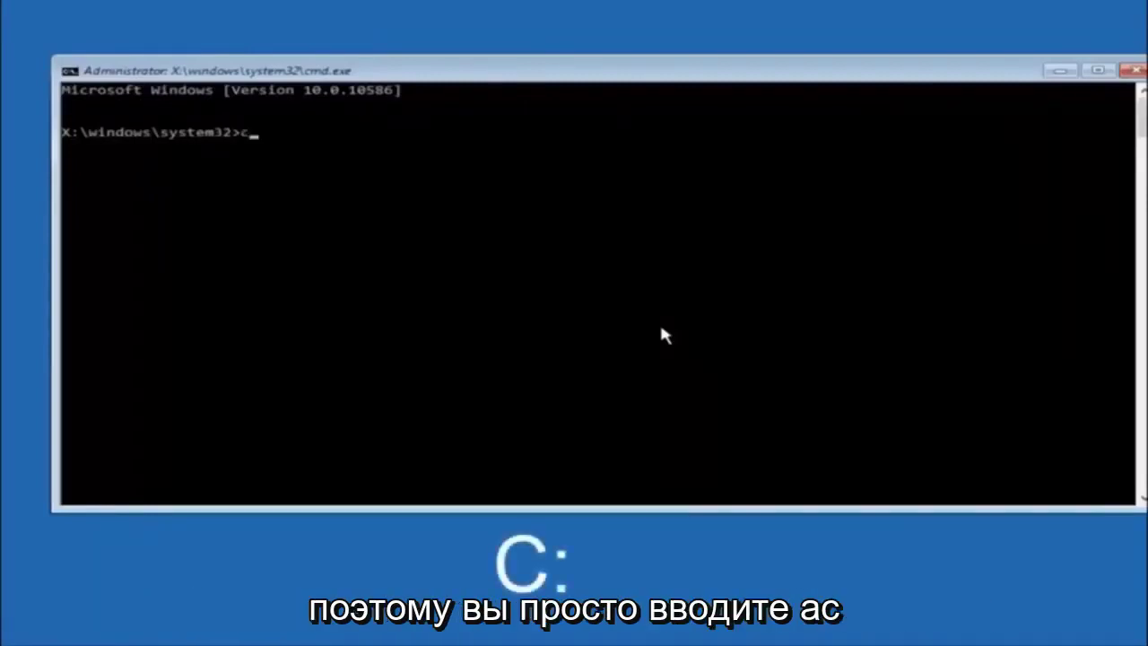
pyautogui.write(':')
pyautogui.press('Return')
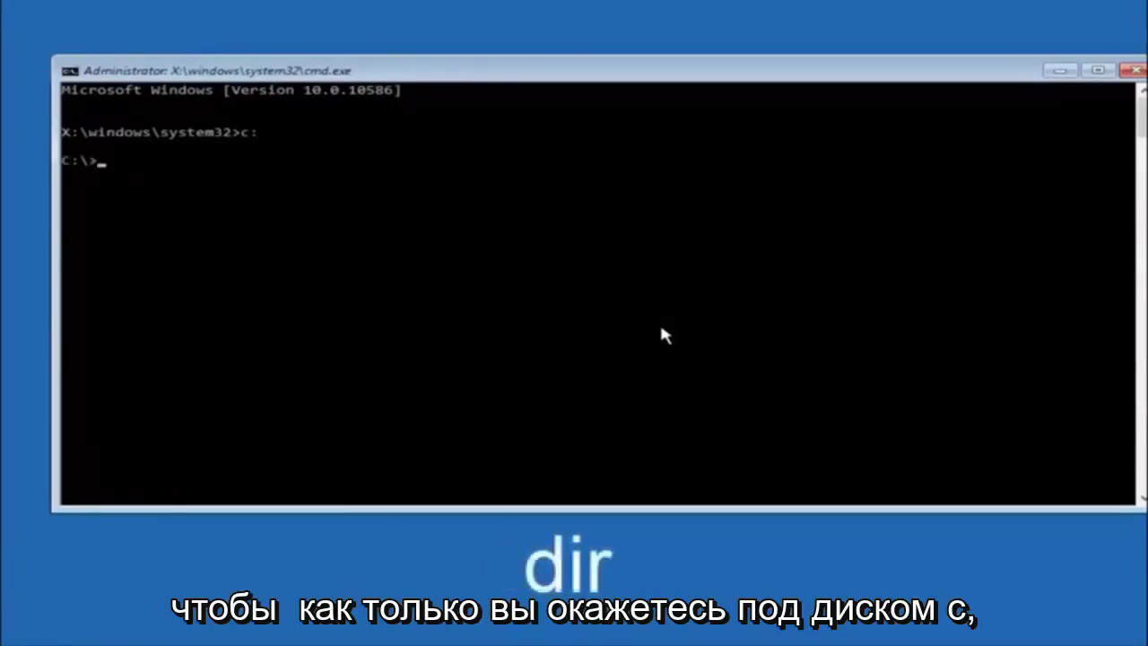
pyautogui.write('dir')
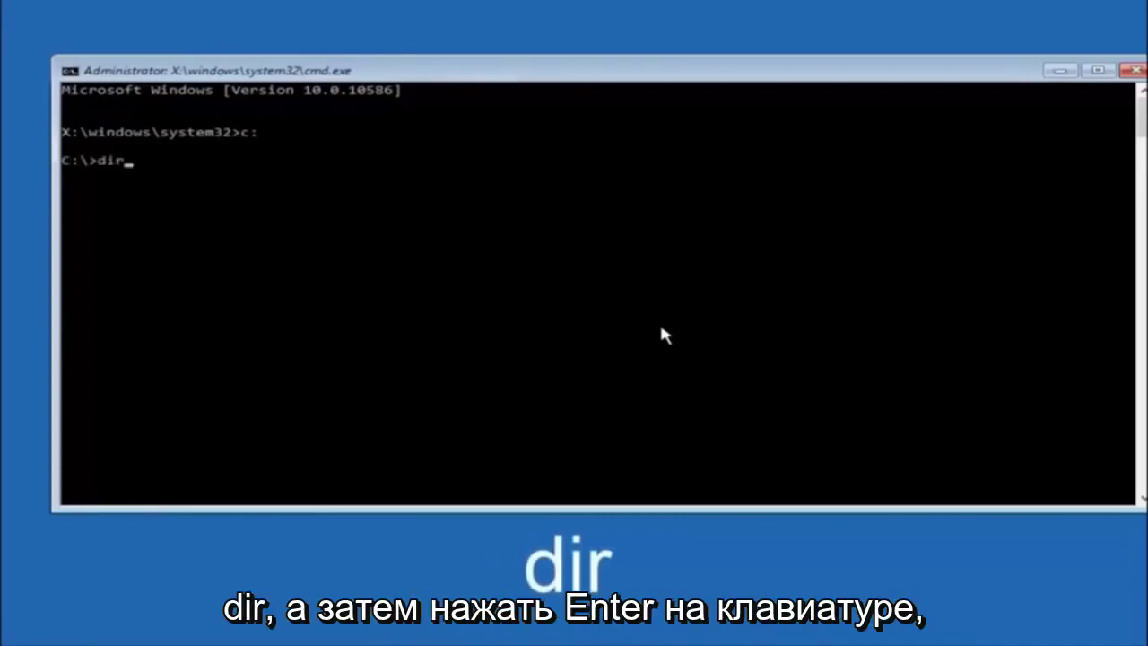
pyautogui.press('Return')
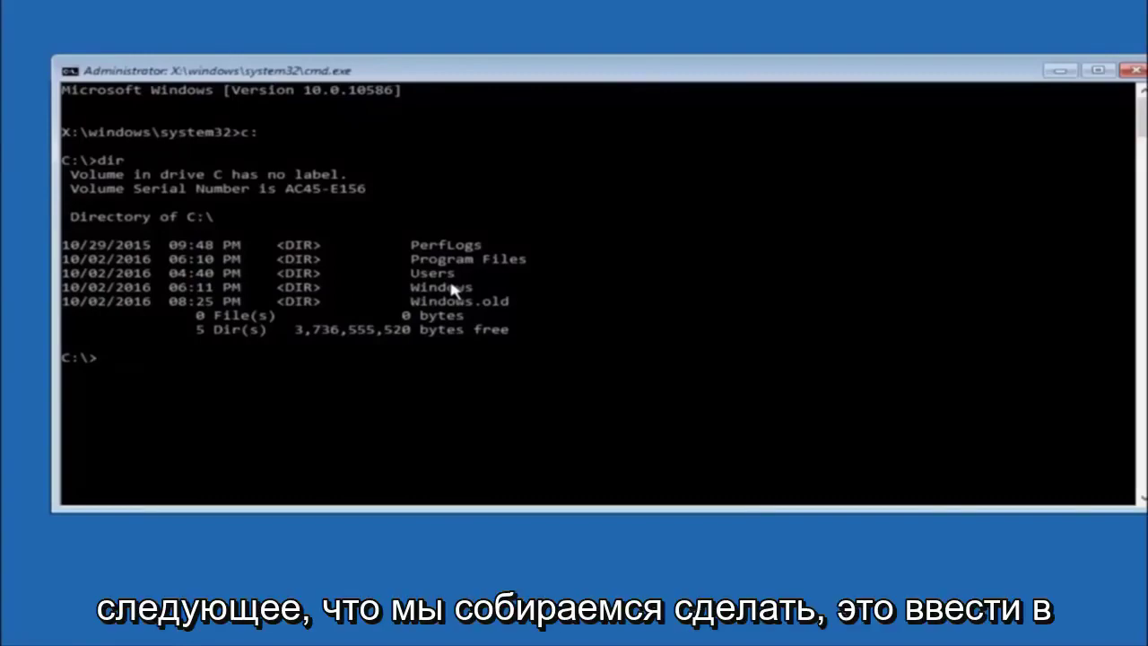
# Change to the \windows\system32\config directory and create a folder named backup with md
pyautogui.write('cd \\windows\\system32\\config')
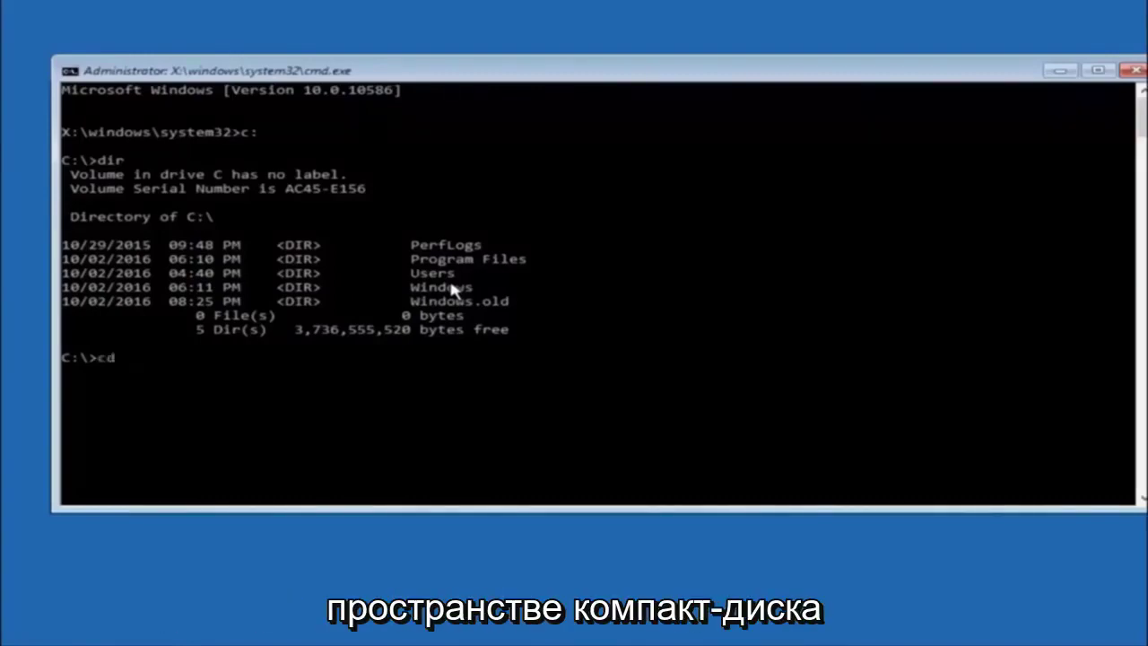
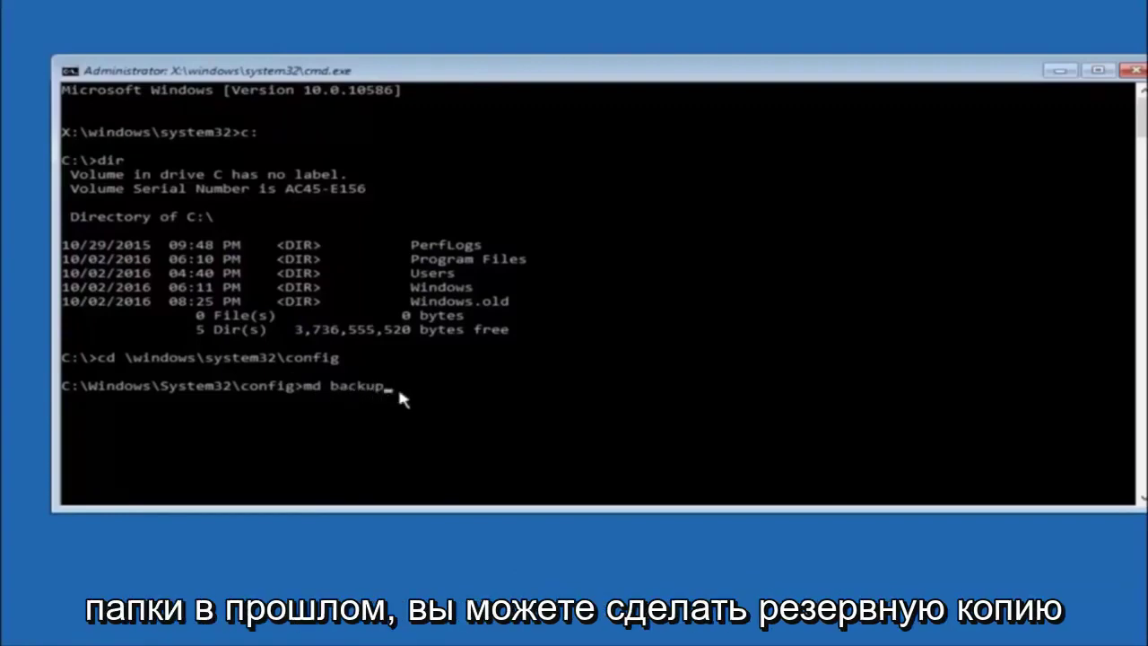
pyautogui.write('1')
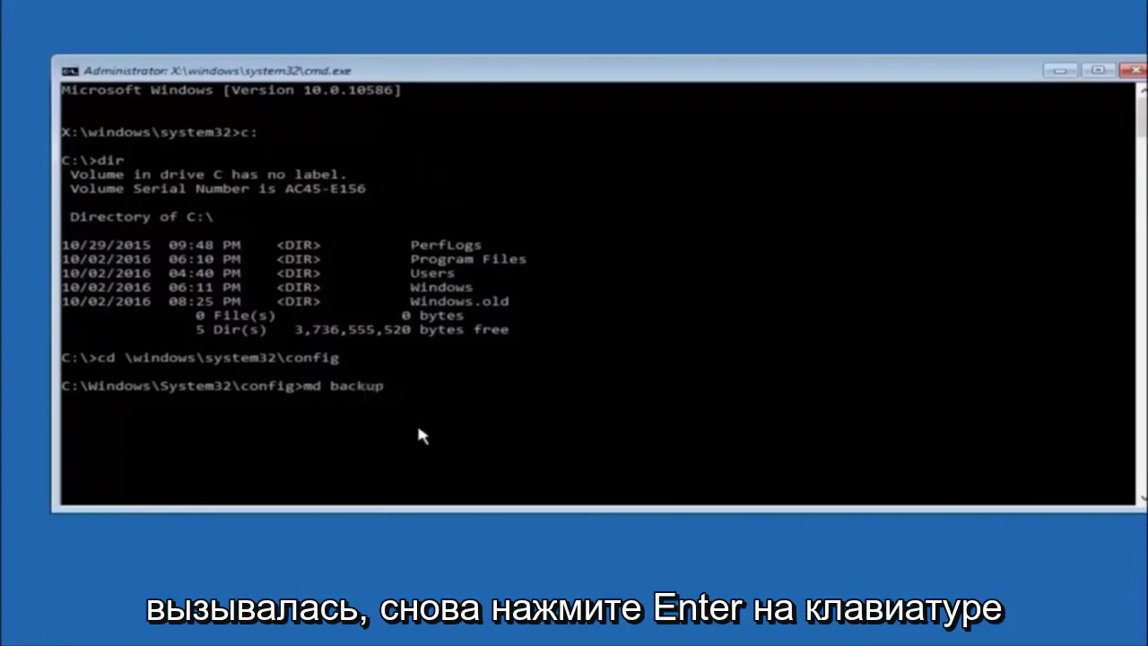
pyautogui.press('Return')
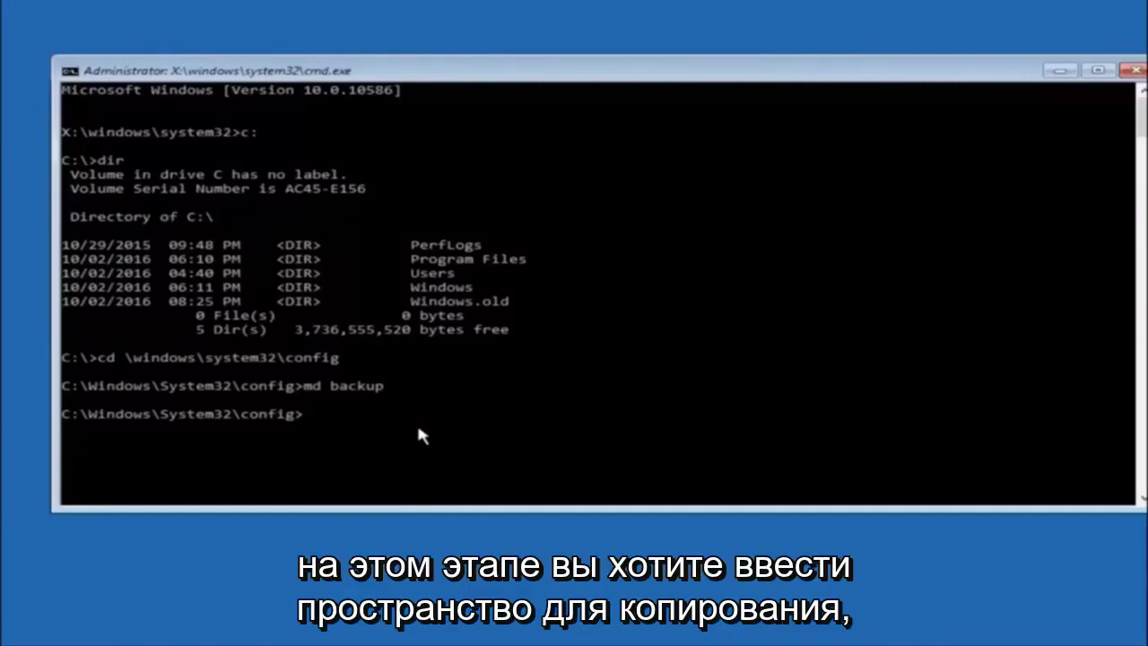
# Copy all files in the config directory into the backup folder with copy *.* backup
pyautogui.write('copy')
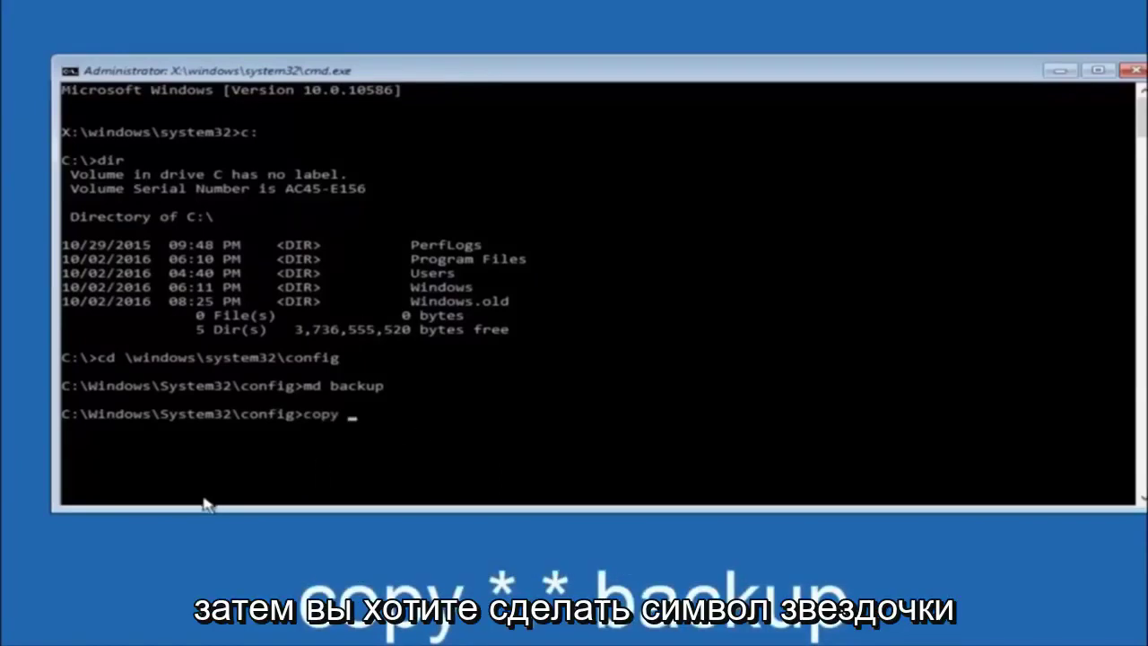
pyautogui.write(' *')
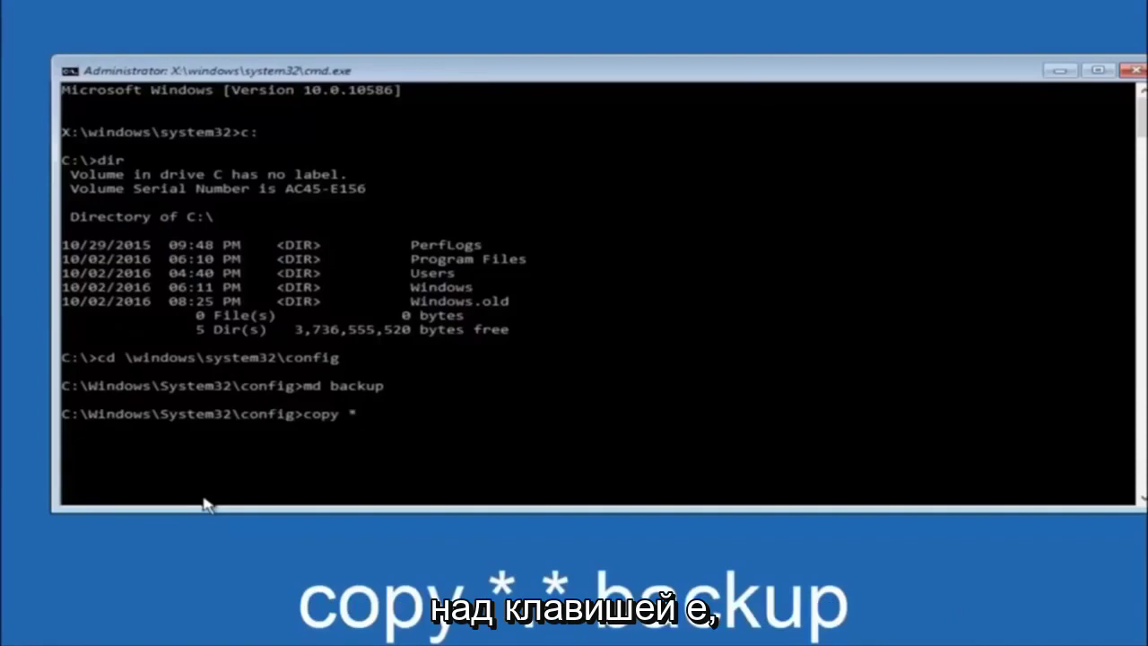
pyautogui.write('.')
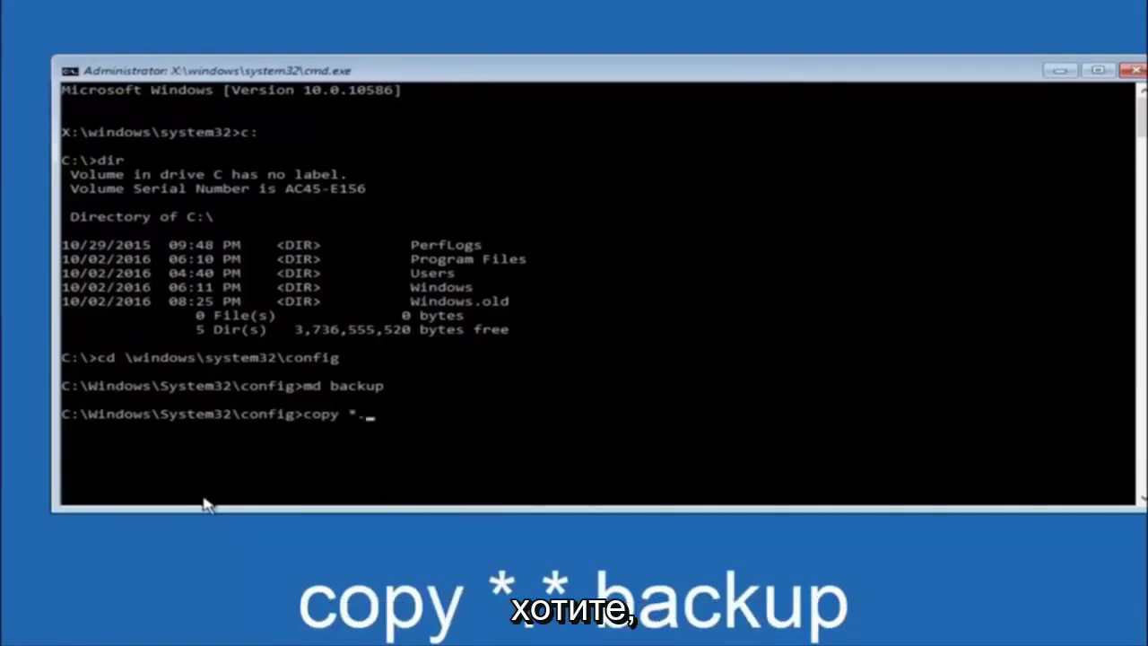
pyautogui.write('*')
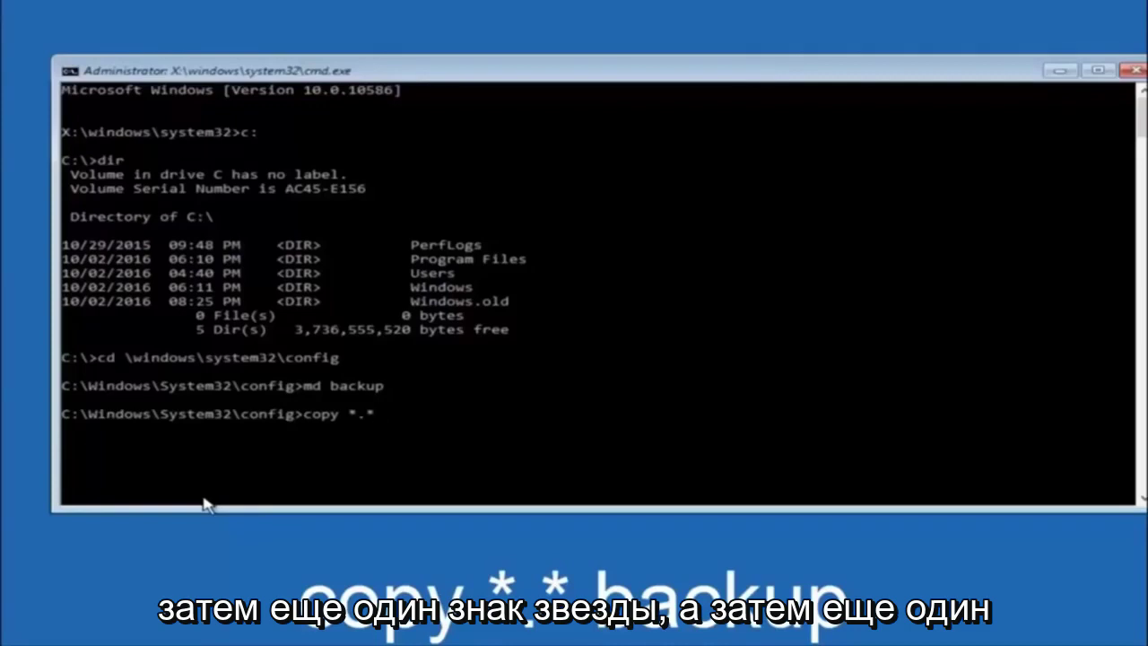
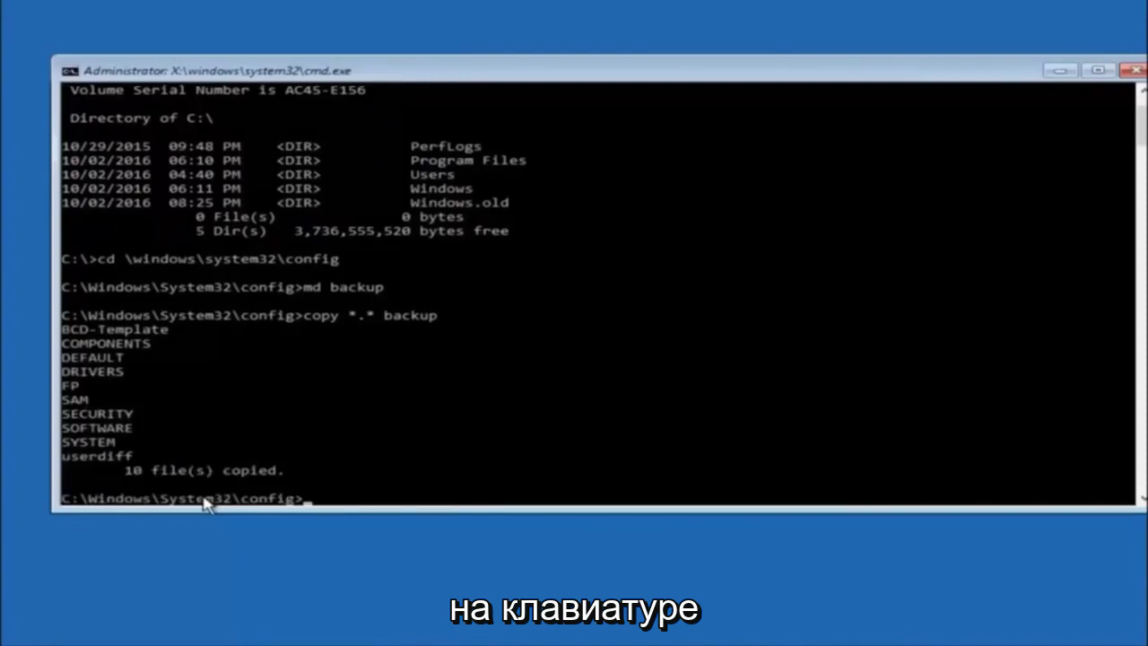
# Change to the regback subdirectory with cd and list its contents with dir
pyautogui.write('cd')
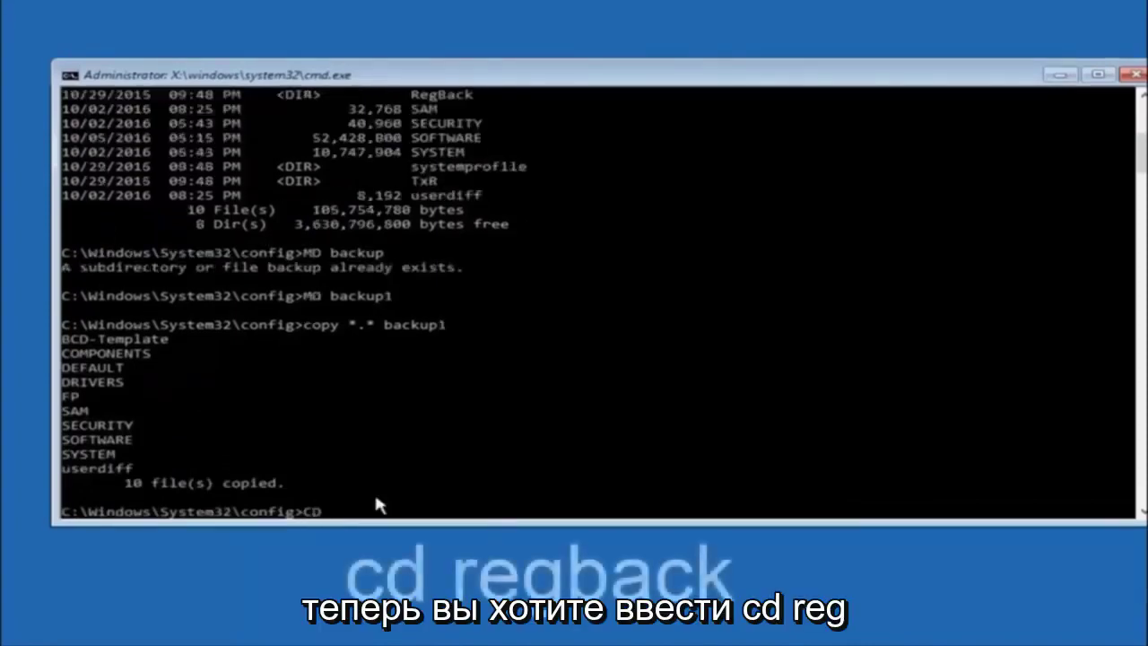
pyautogui.write('re')
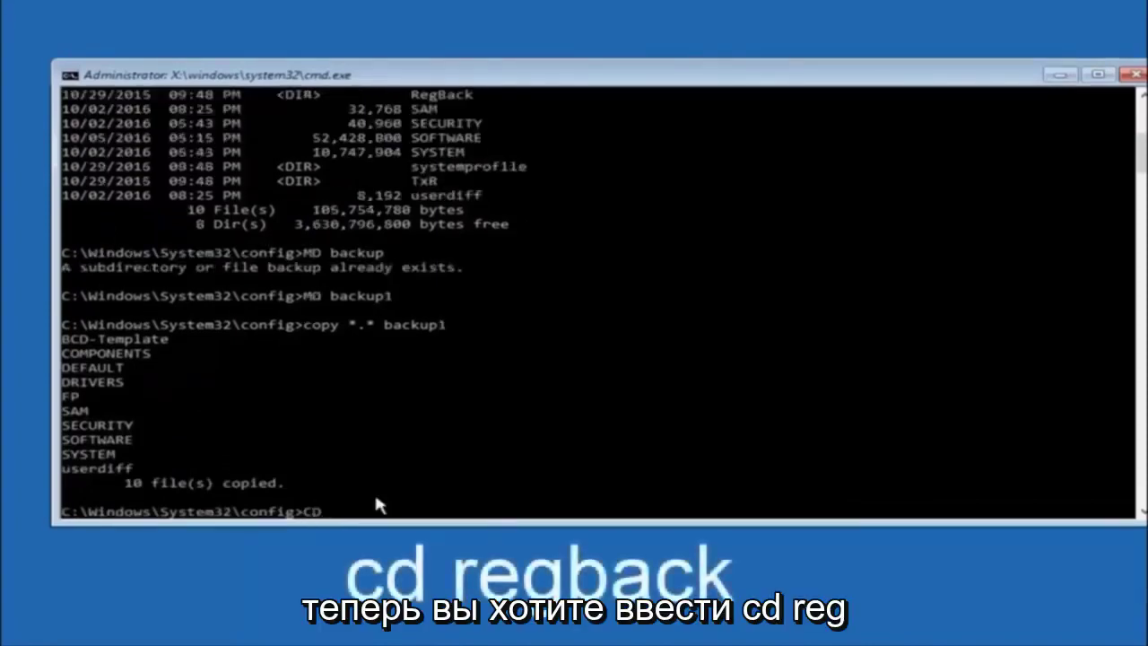
pyautogui.write('gback')
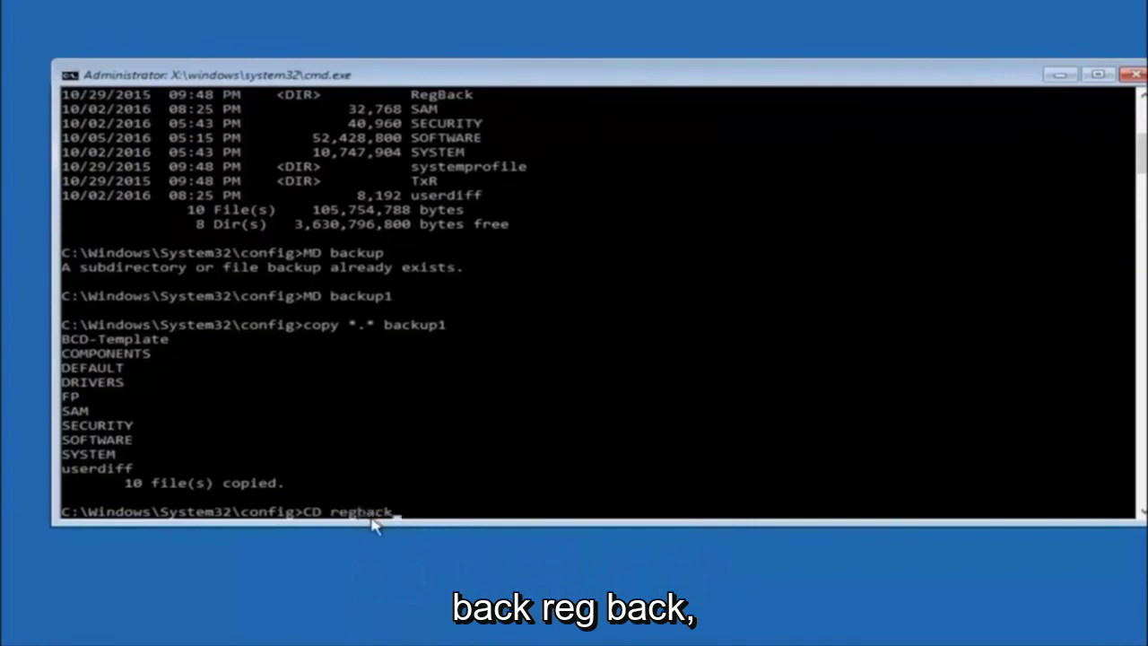
pyautogui.press('Return')
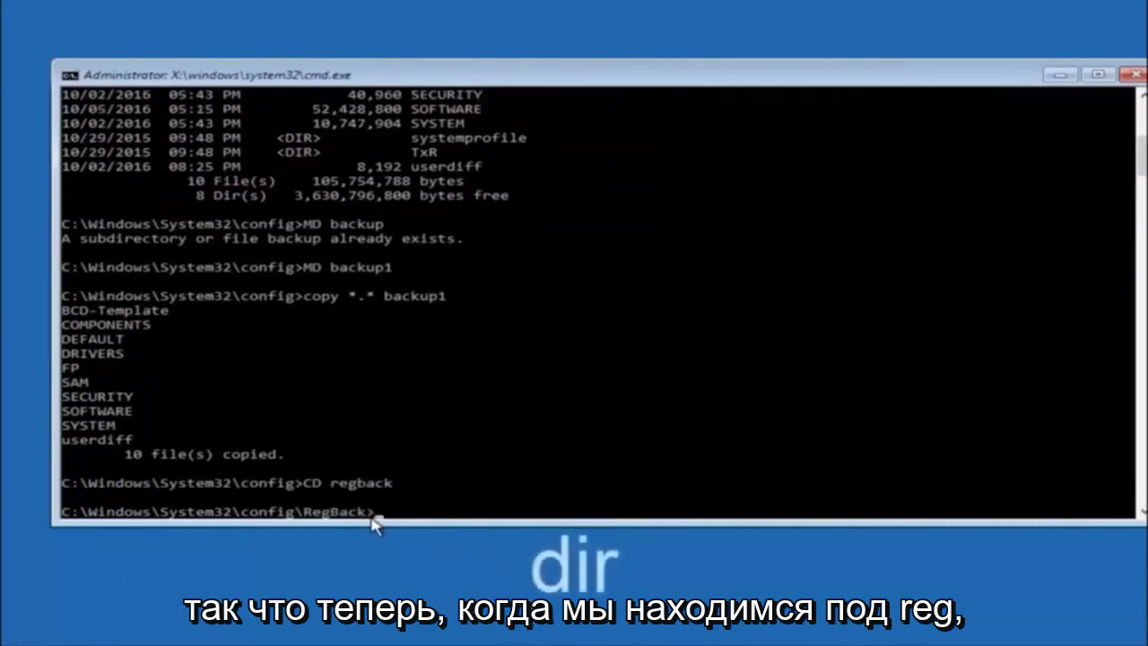
pyautogui.write('dir')
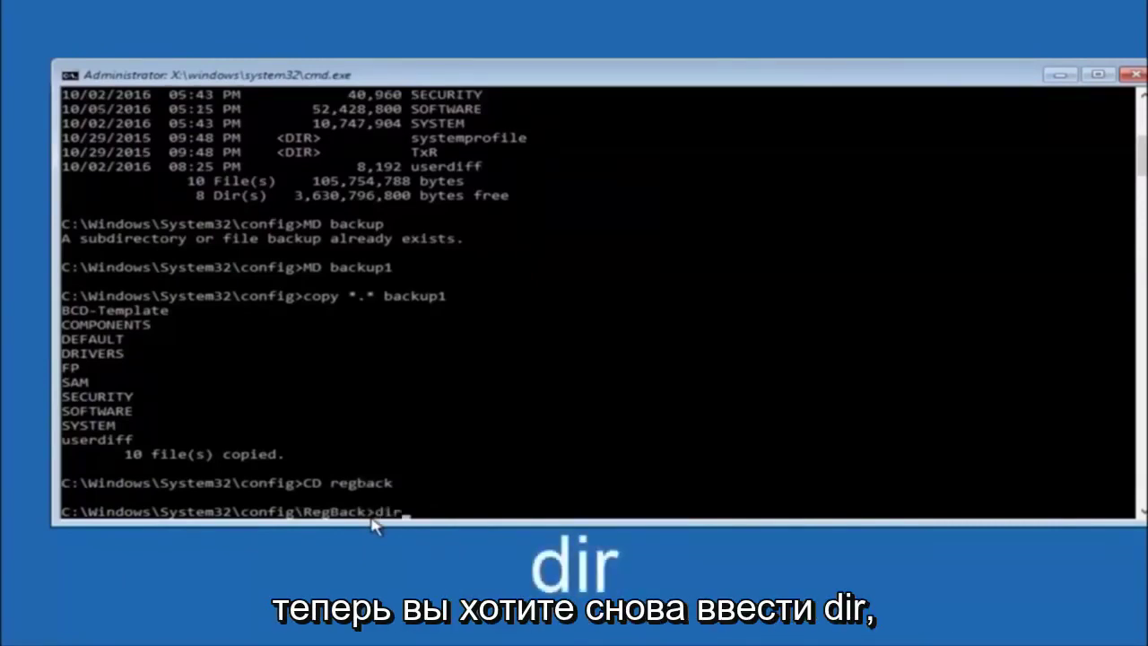
pyautogui.press('Return')
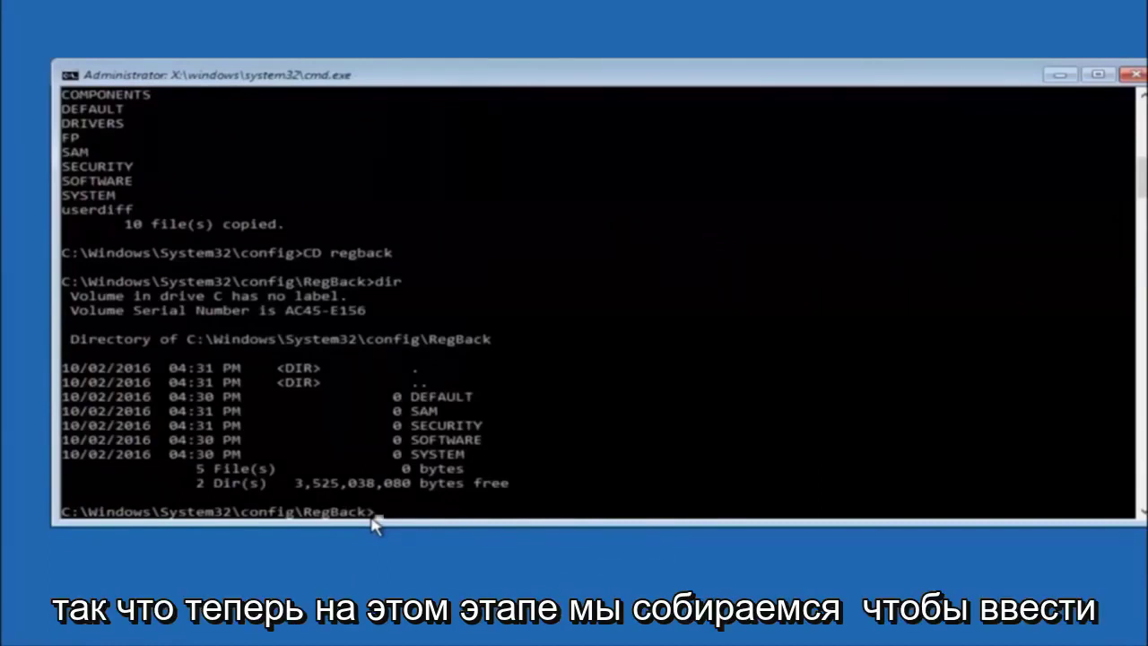
# Copy all RegBack files to the parent config directory with copy *.* .., answer A to overwrite all, and close Command Prompt
pyautogui.write('copy')
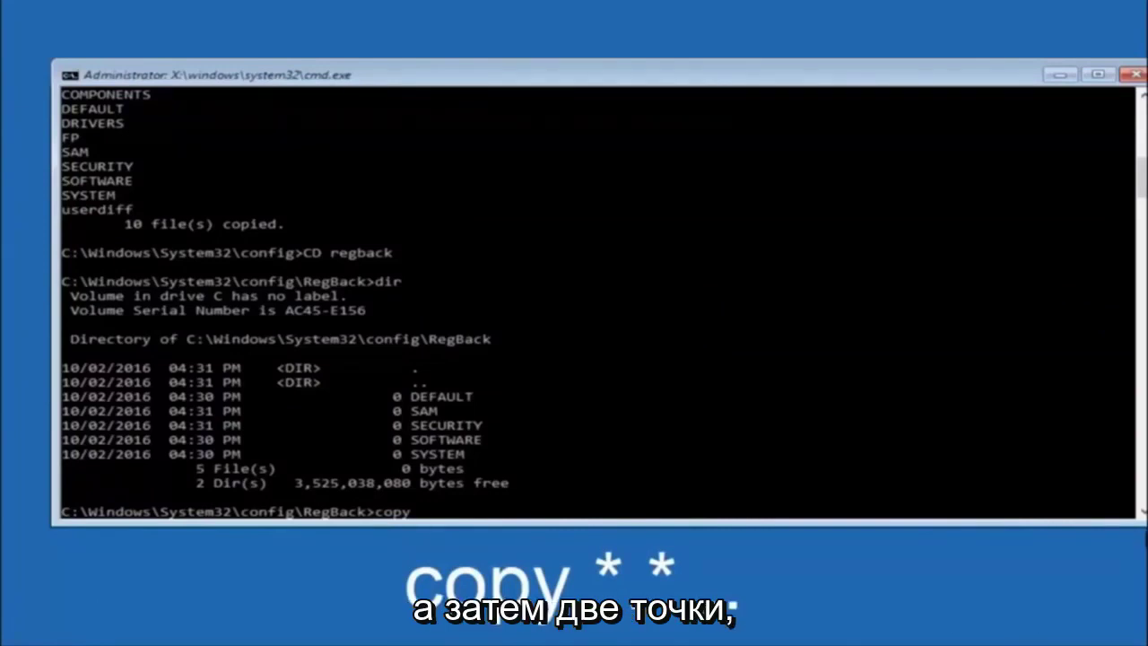
pyautogui.click(427, 515)
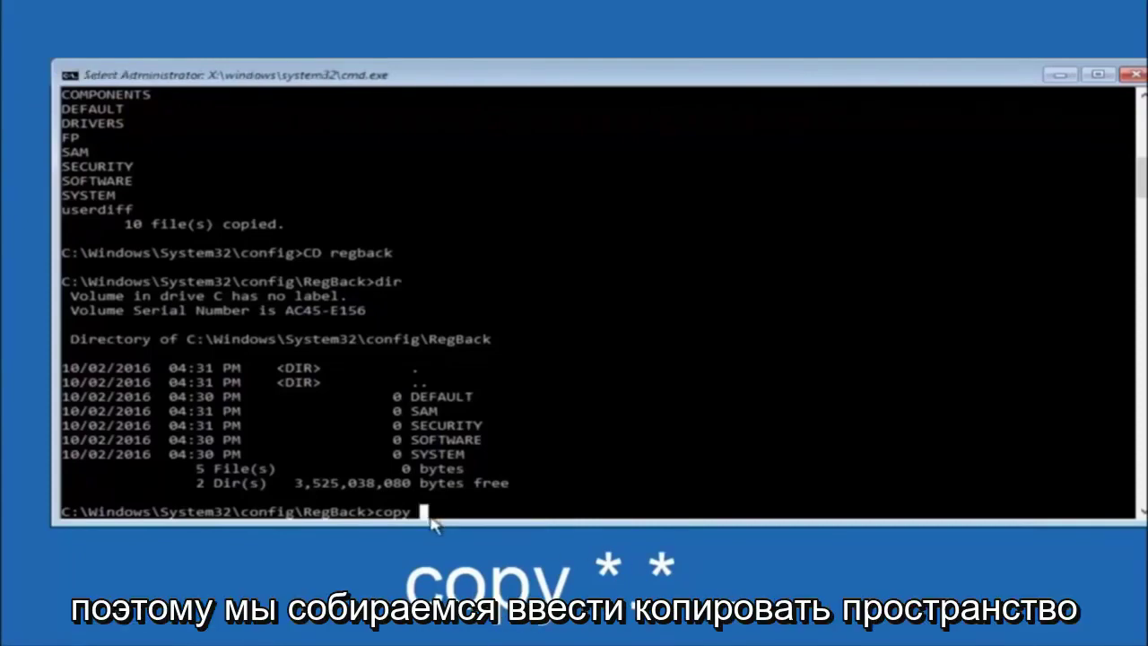
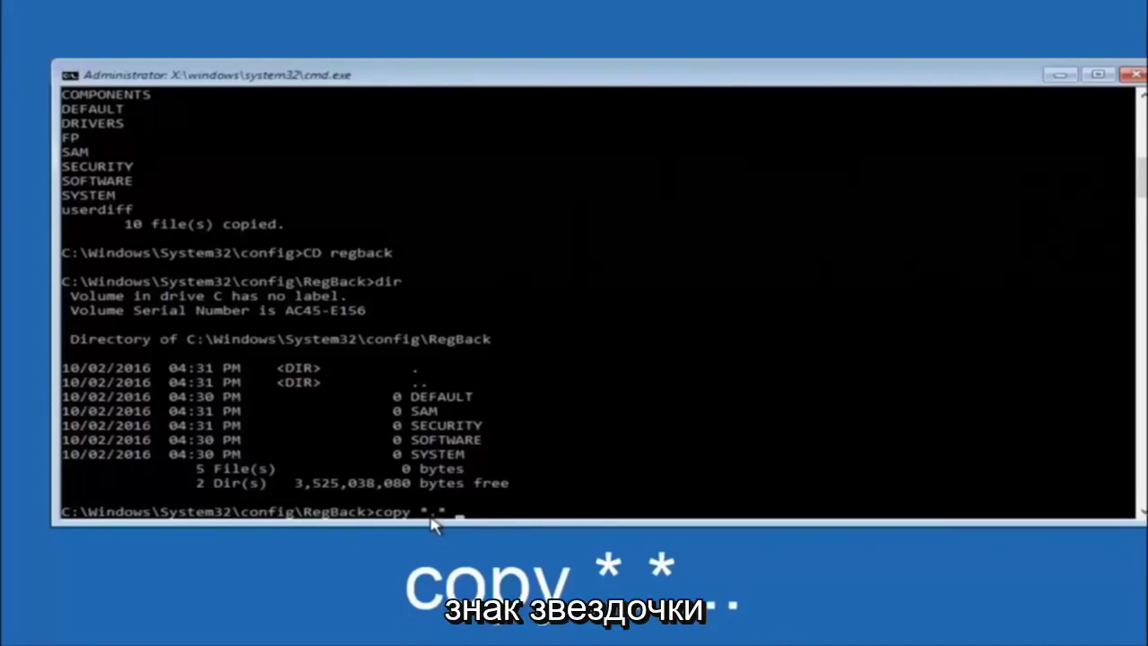
pyautogui.write(' ..')
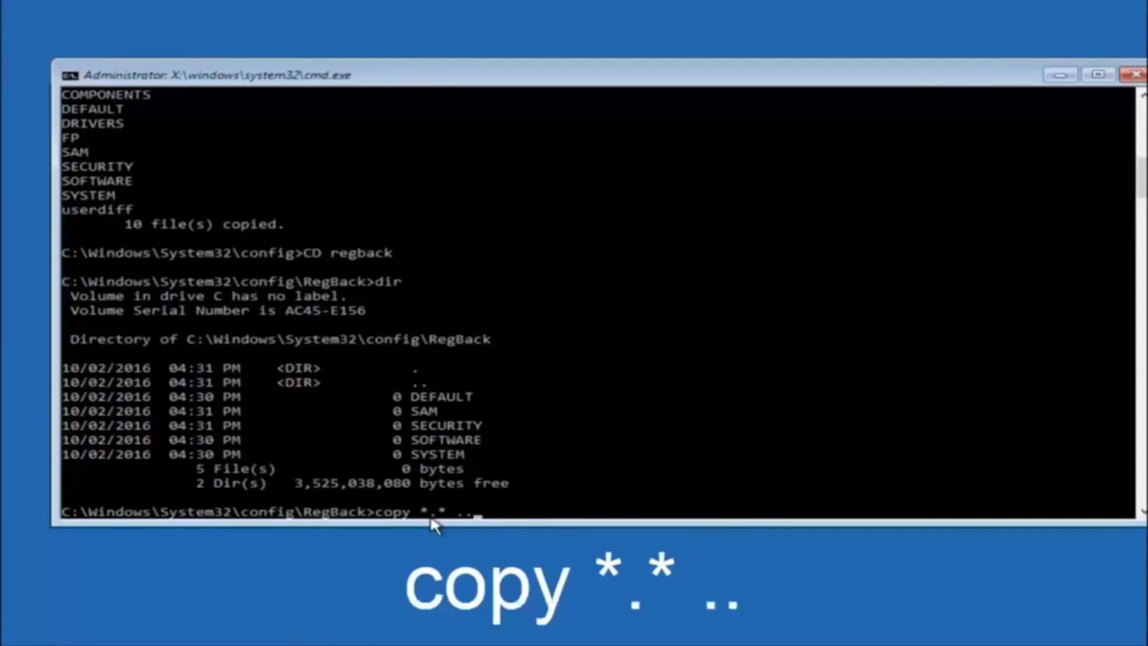
pyautogui.press('Return')
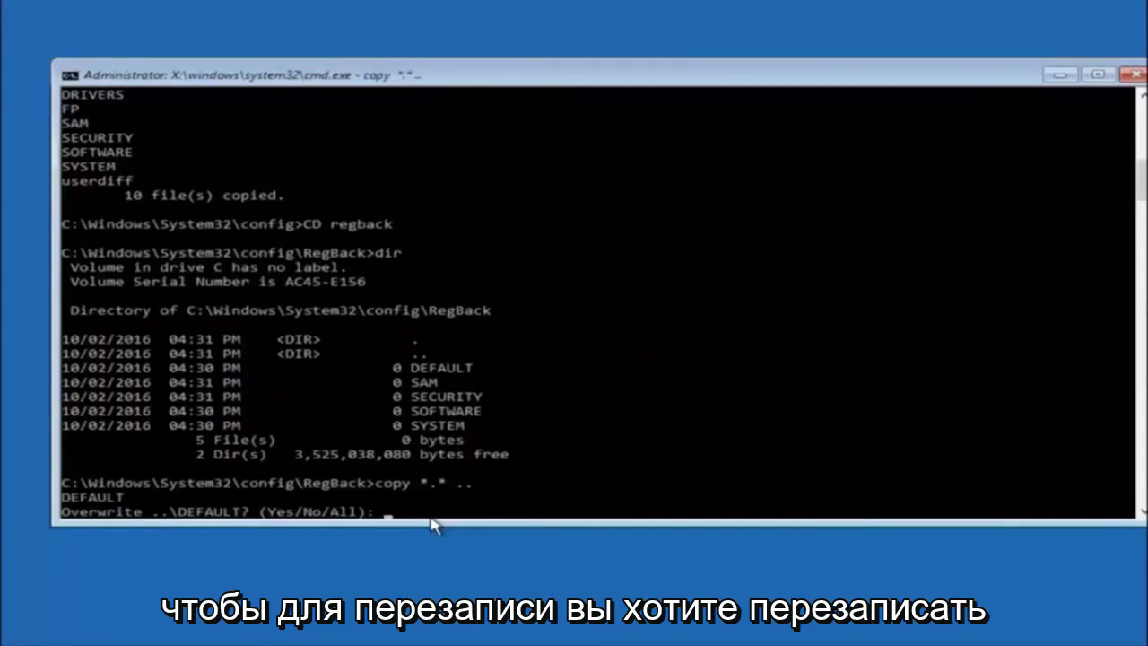
pyautogui.write('A')
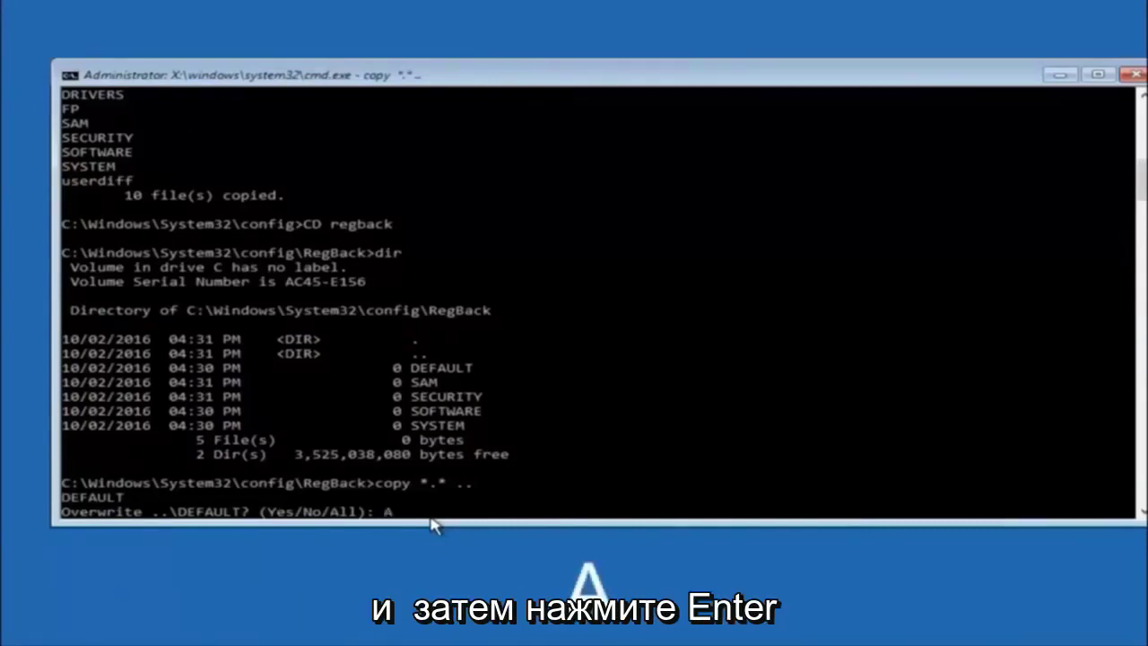
pyautogui.press('Return')
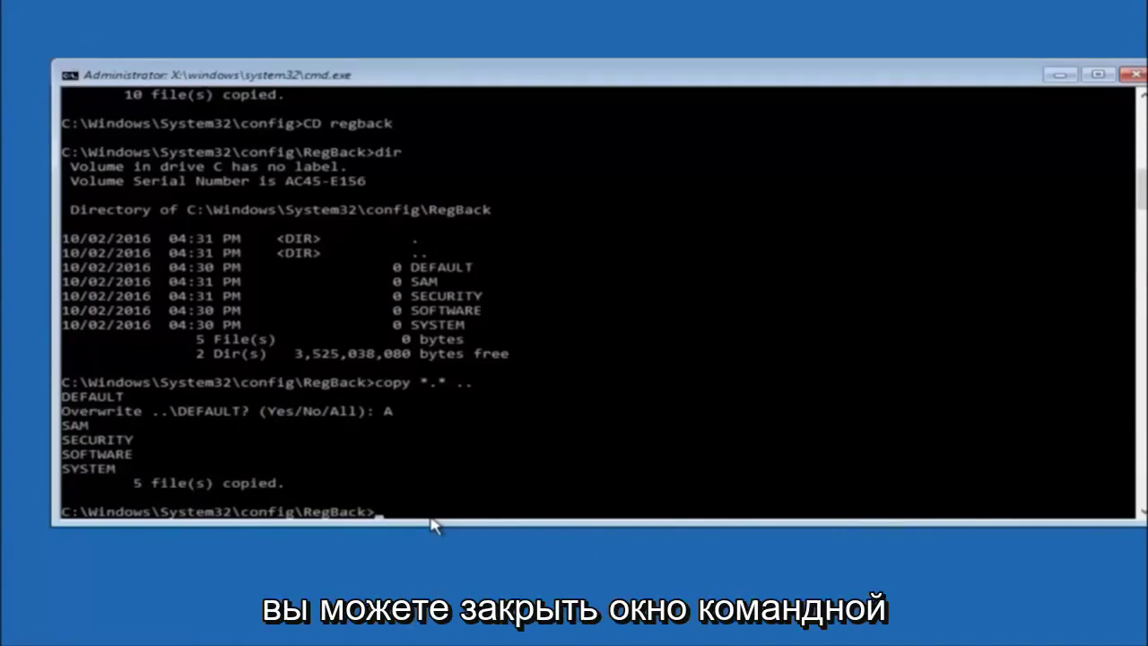
pyautogui.click(1127, 75)
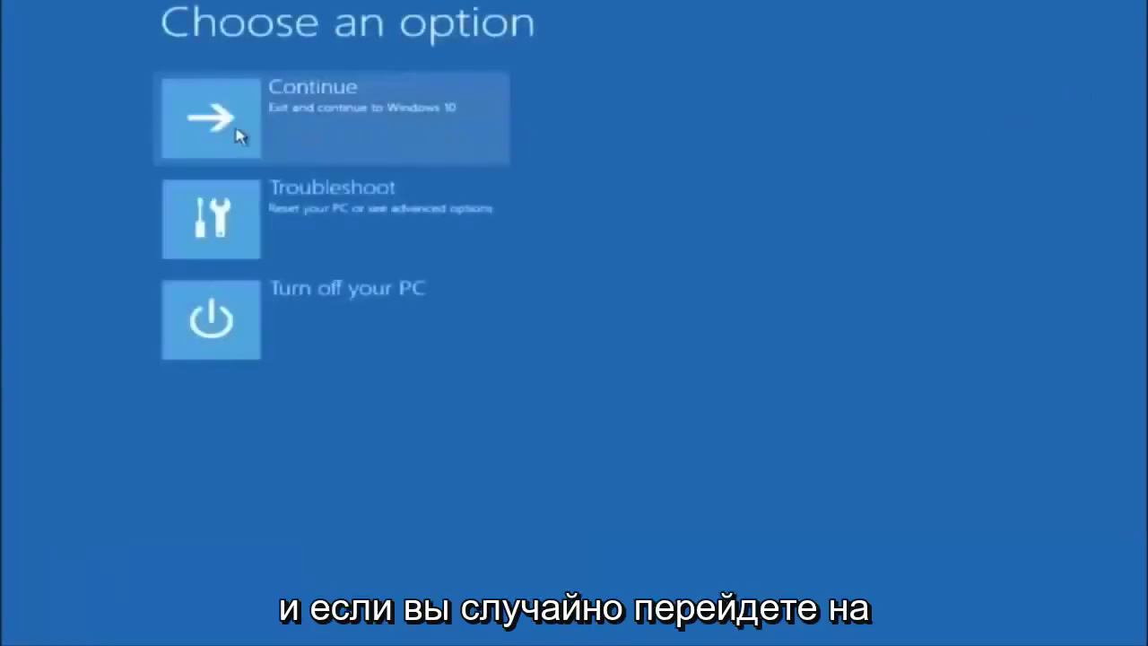